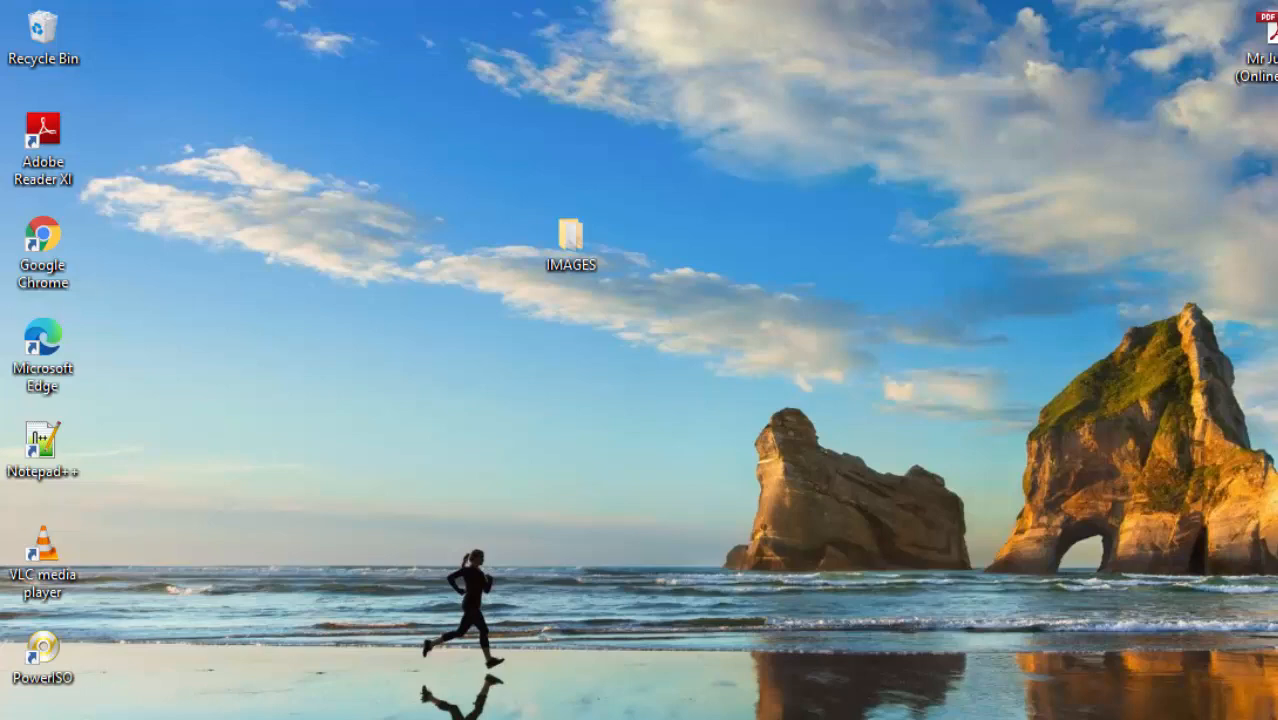
- Look through the background and photo files in the IMAGES folder on the desktop, and close the folder
double_click(569, 251)
left_click(413, 330)
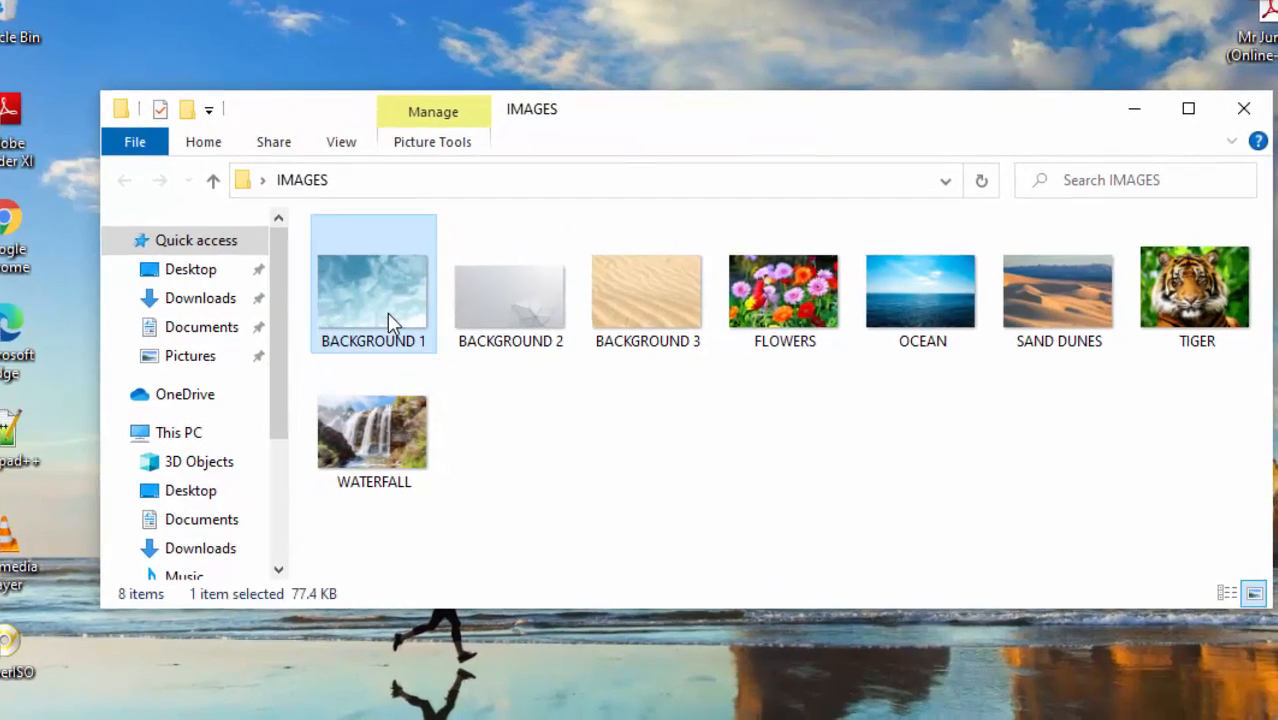
left_click(515, 308)
left_click(653, 308)
left_click(794, 308)
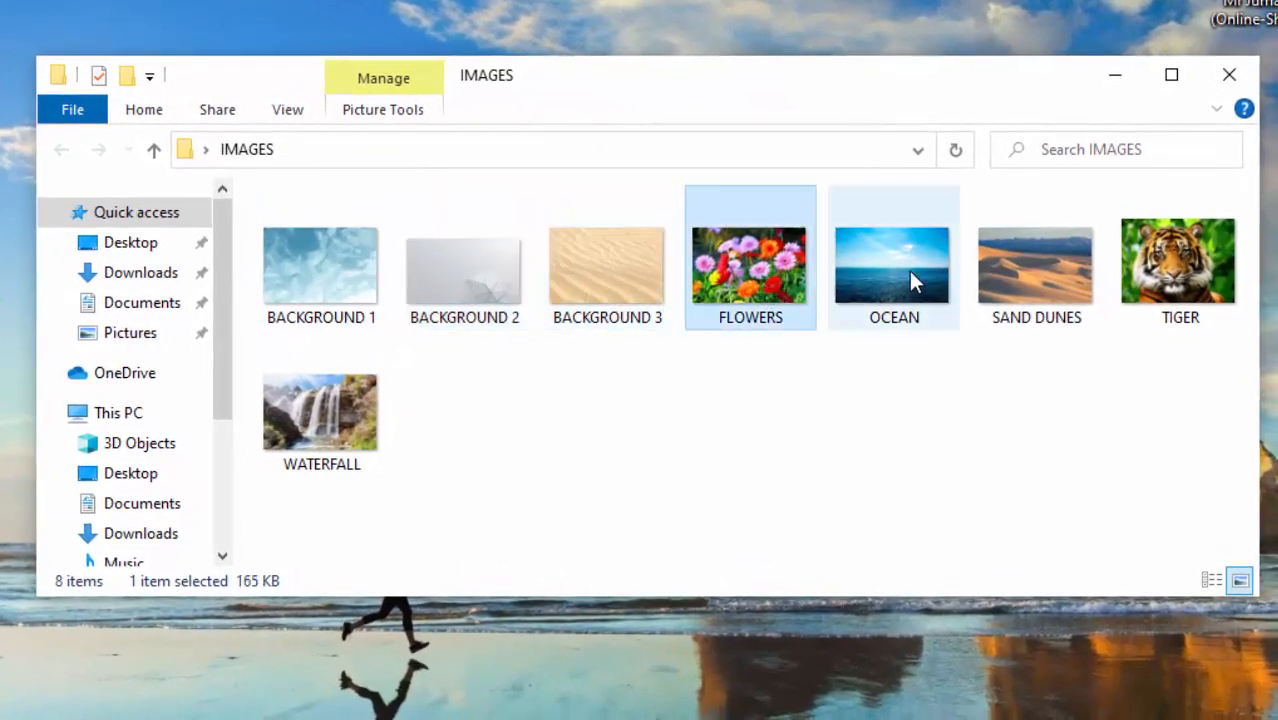
left_click(915, 270)
left_click(1065, 275)
left_click(1168, 268)
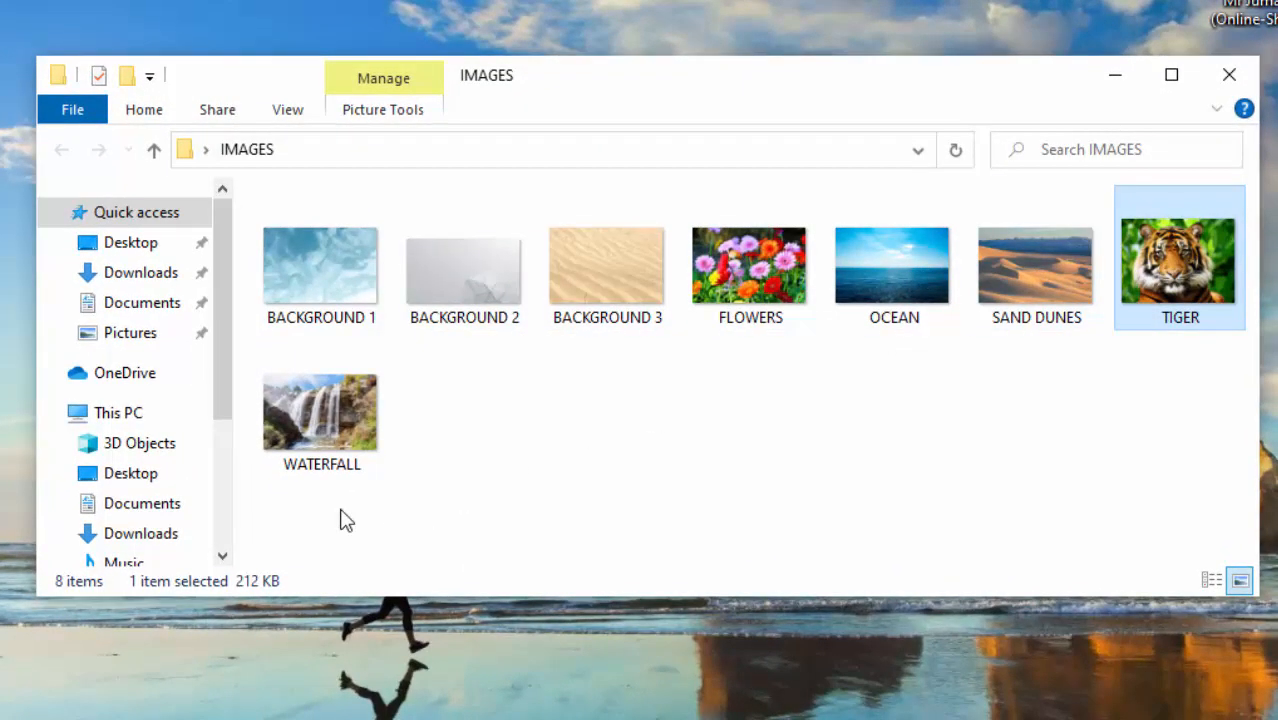
left_click(330, 430)
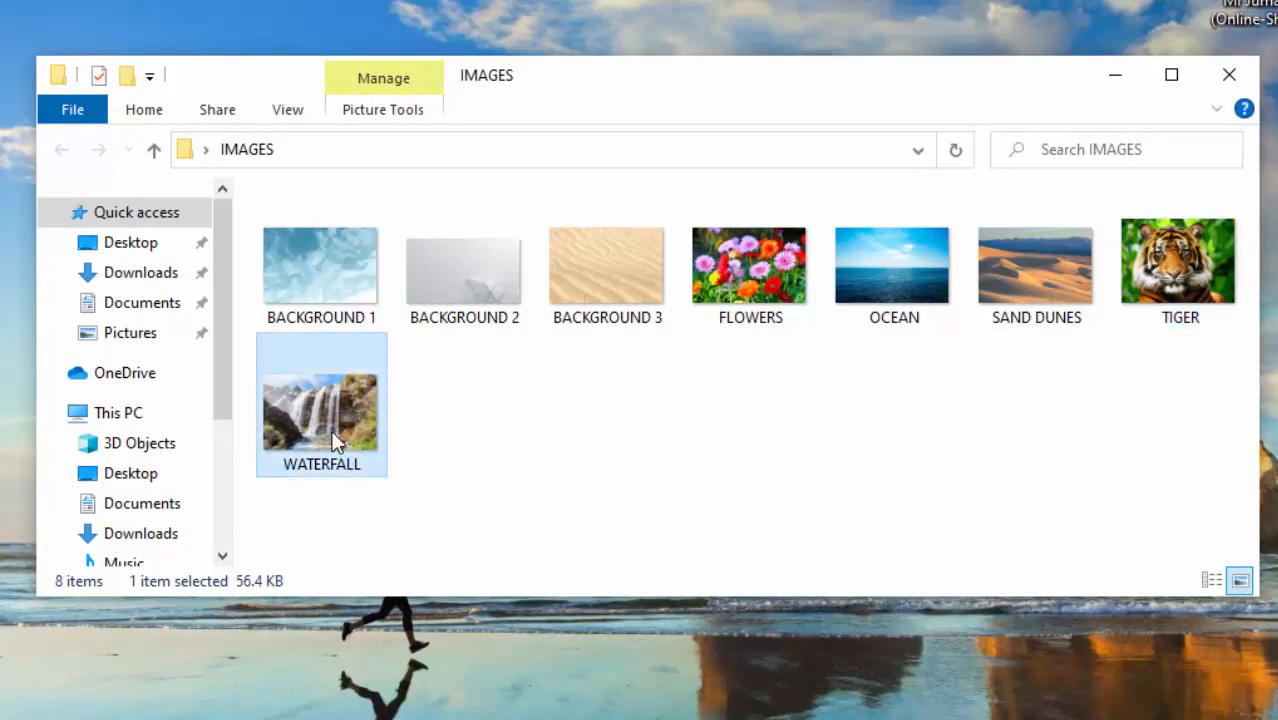
left_click(1222, 86)
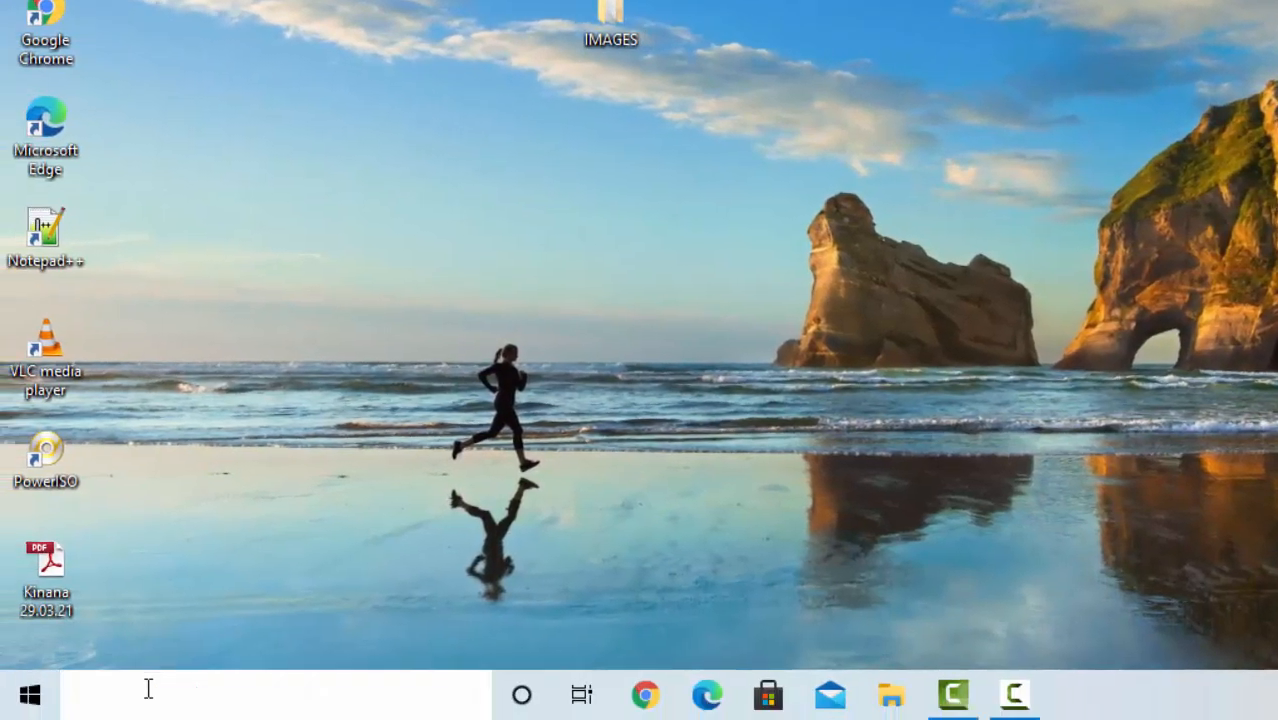
- Launch PowerPoint 2013 and create a blank presentation
left_click(148, 688)
type("po")
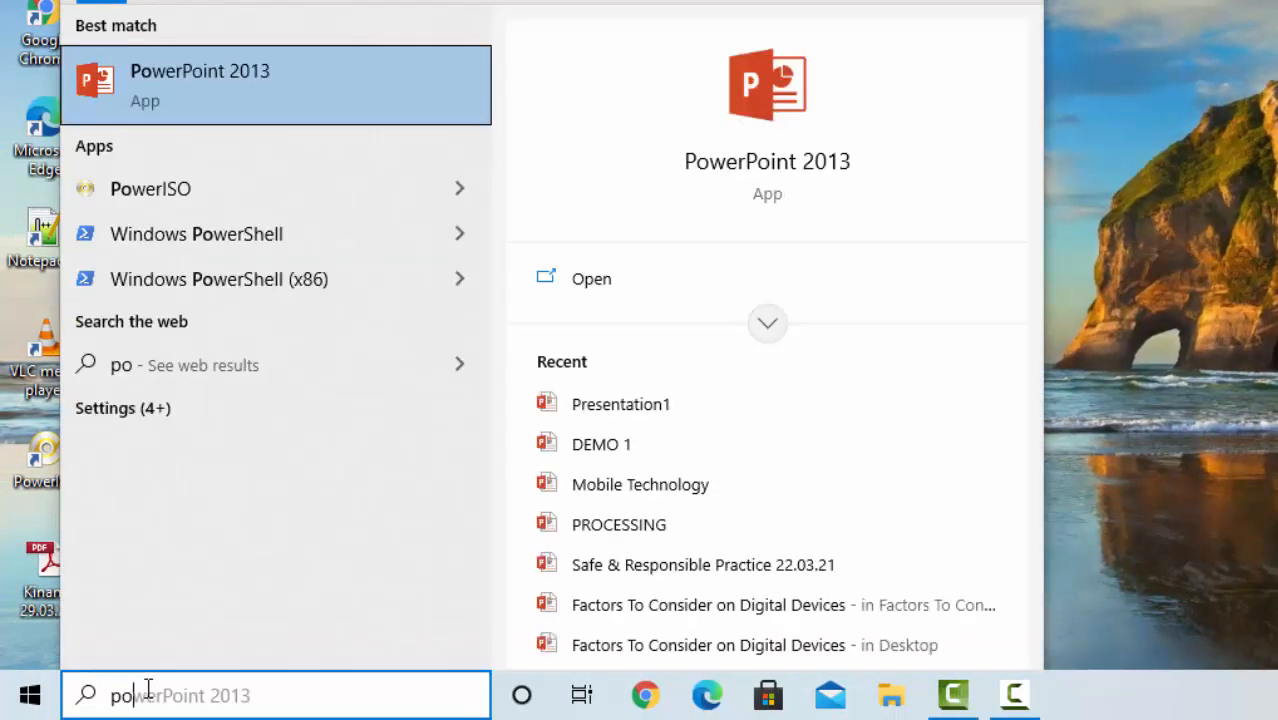
type("we")
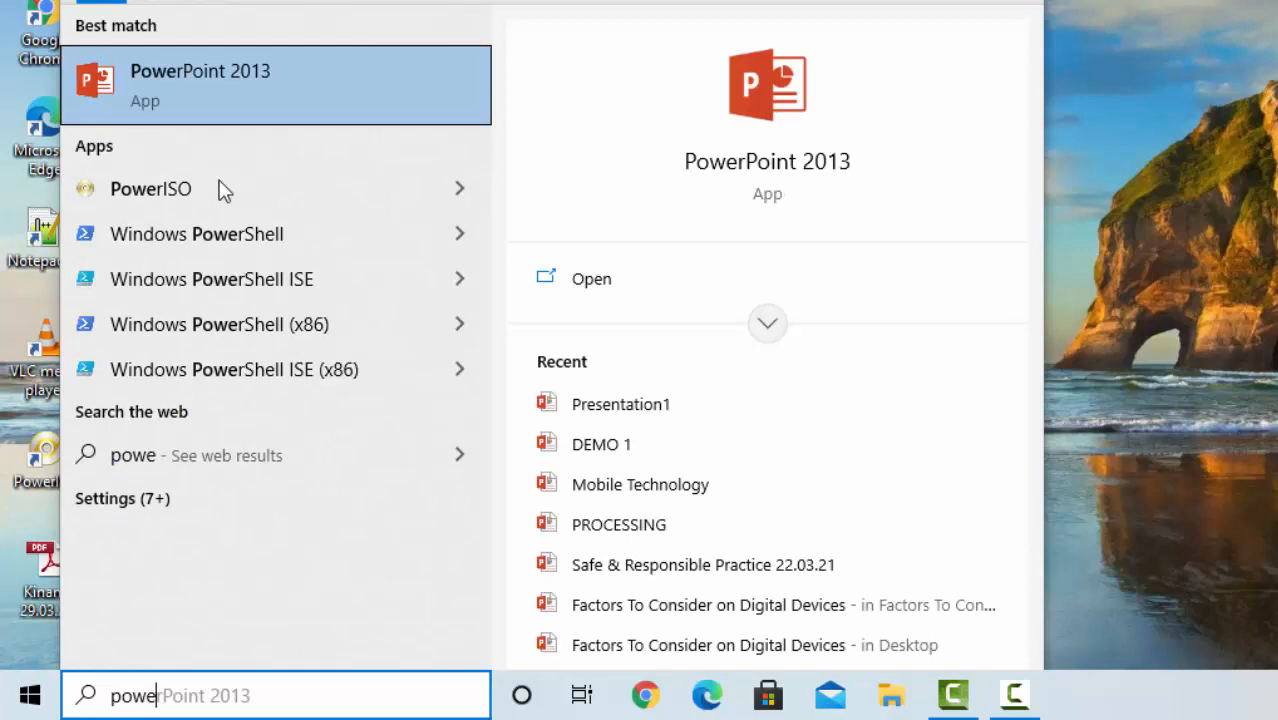
left_click(295, 82)
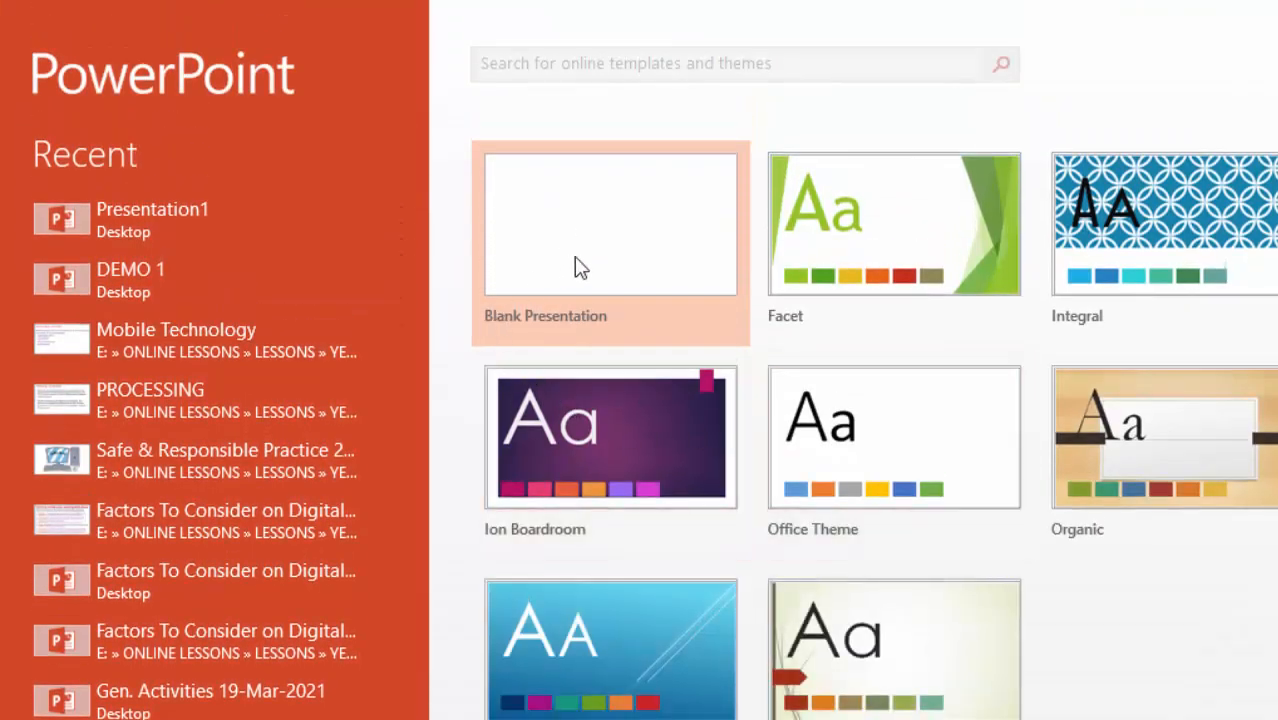
left_click(600, 234)
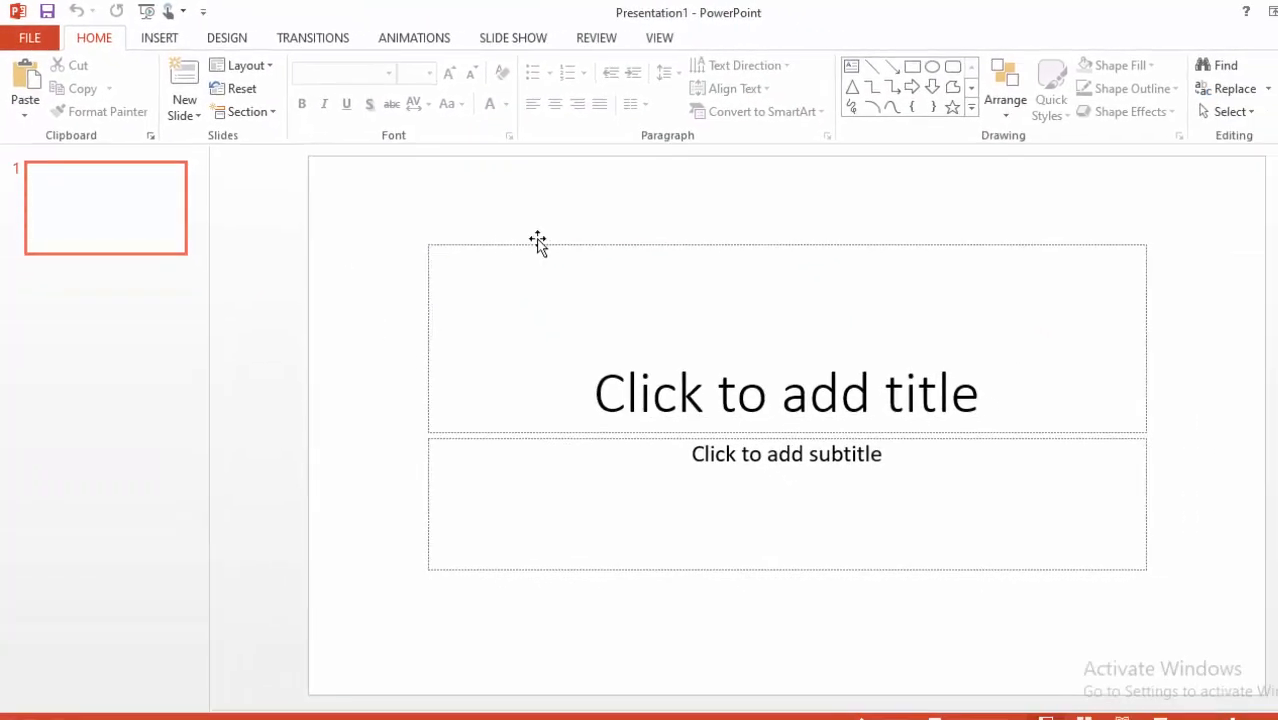
- Delete the title and subtitle placeholders from the slide and narrow the slide thumbnail area to enlarge the workspace
left_click(531, 243)
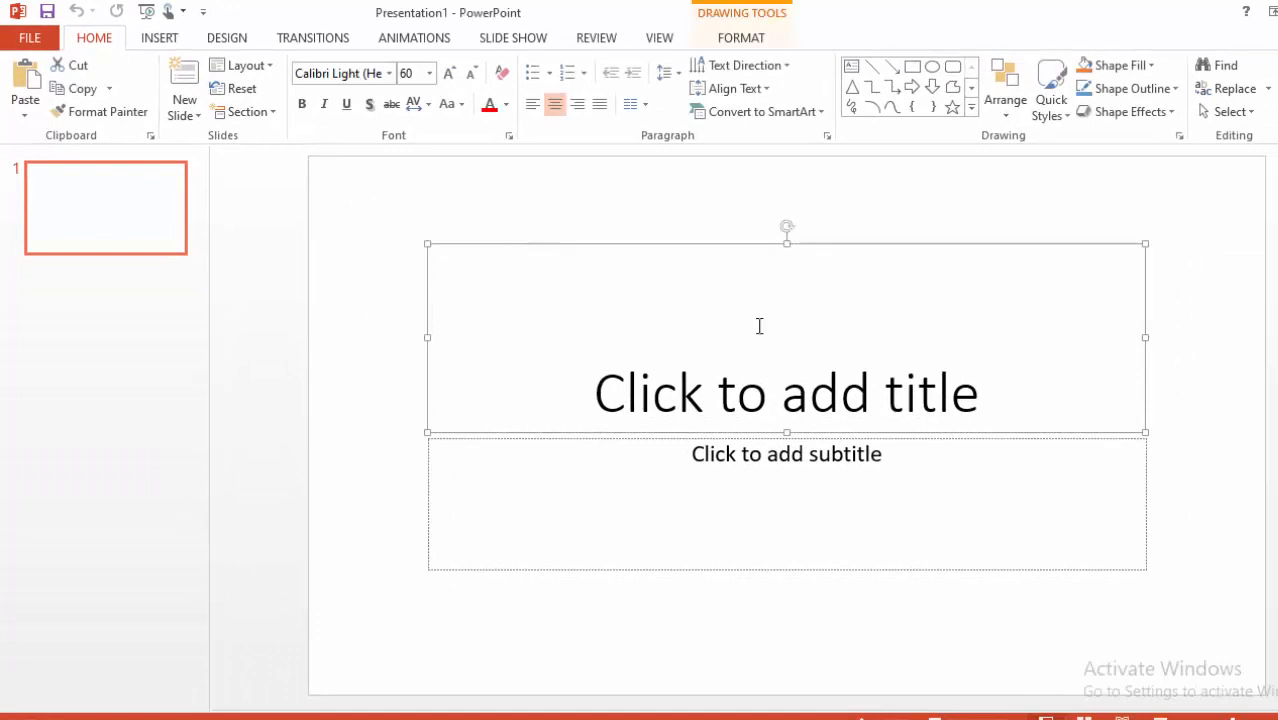
key("Delete")
left_click(545, 438)
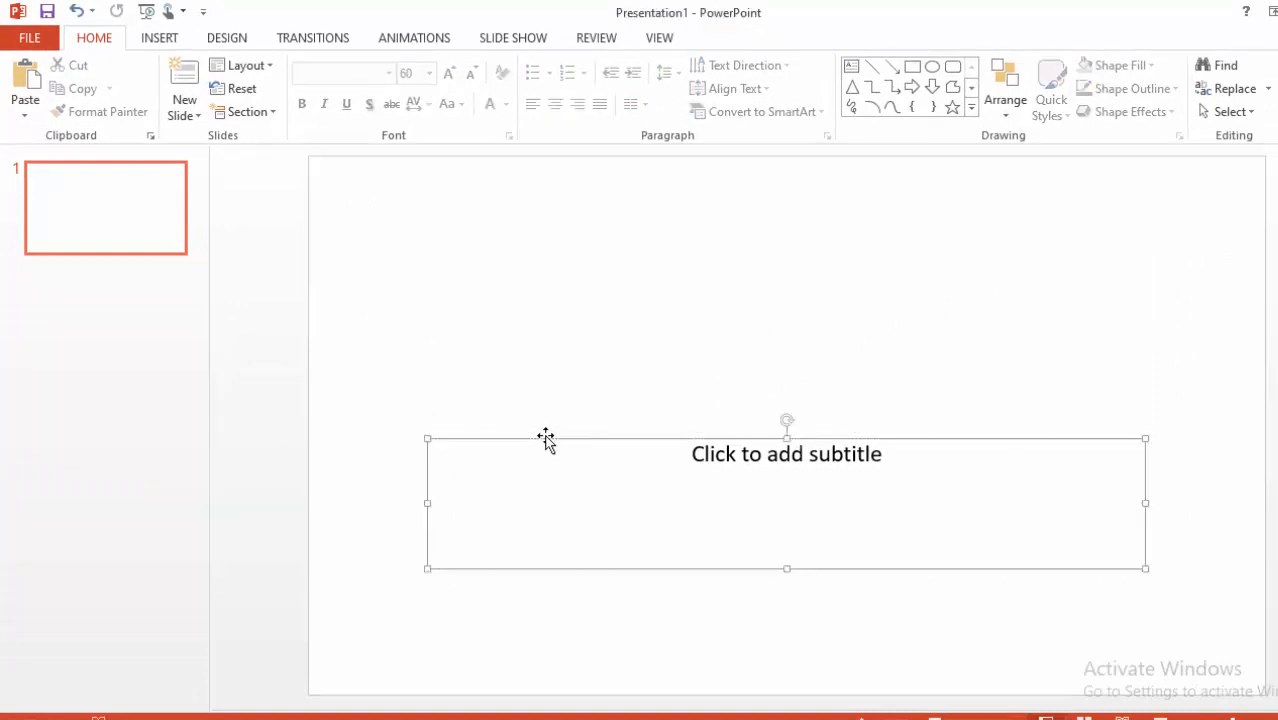
key("Delete")
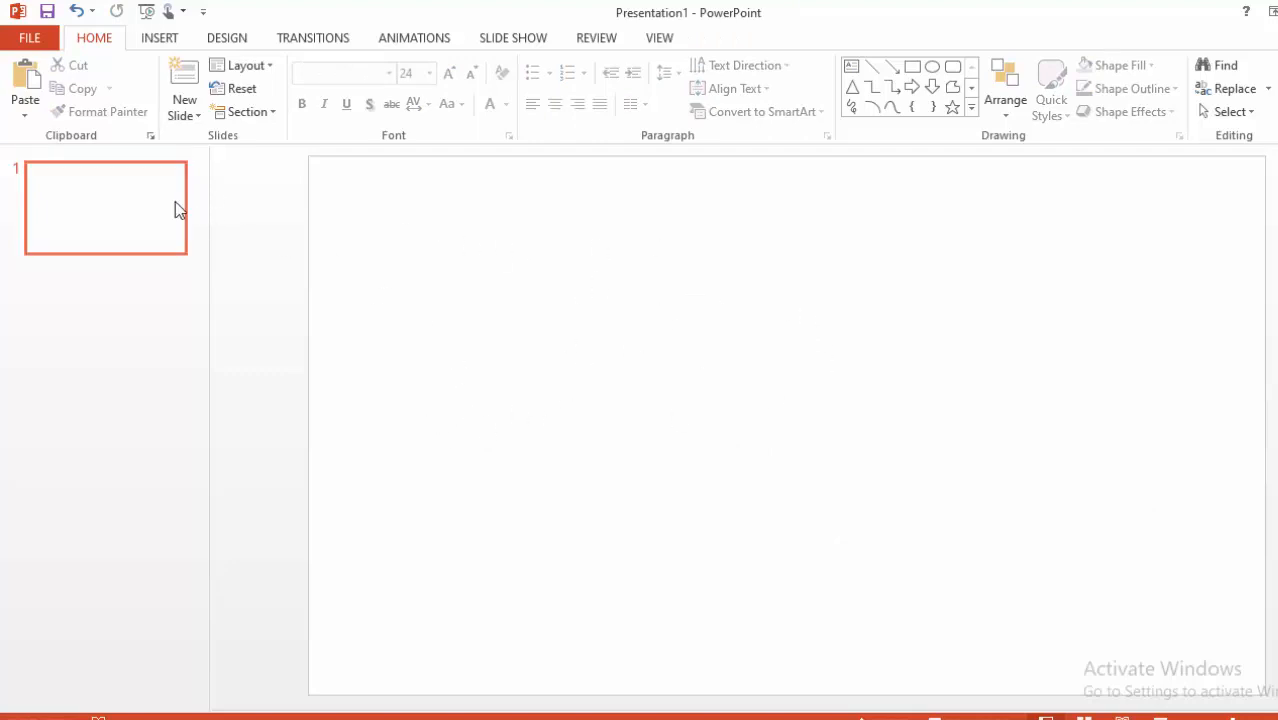
left_click_drag(210, 212, 68, 190)
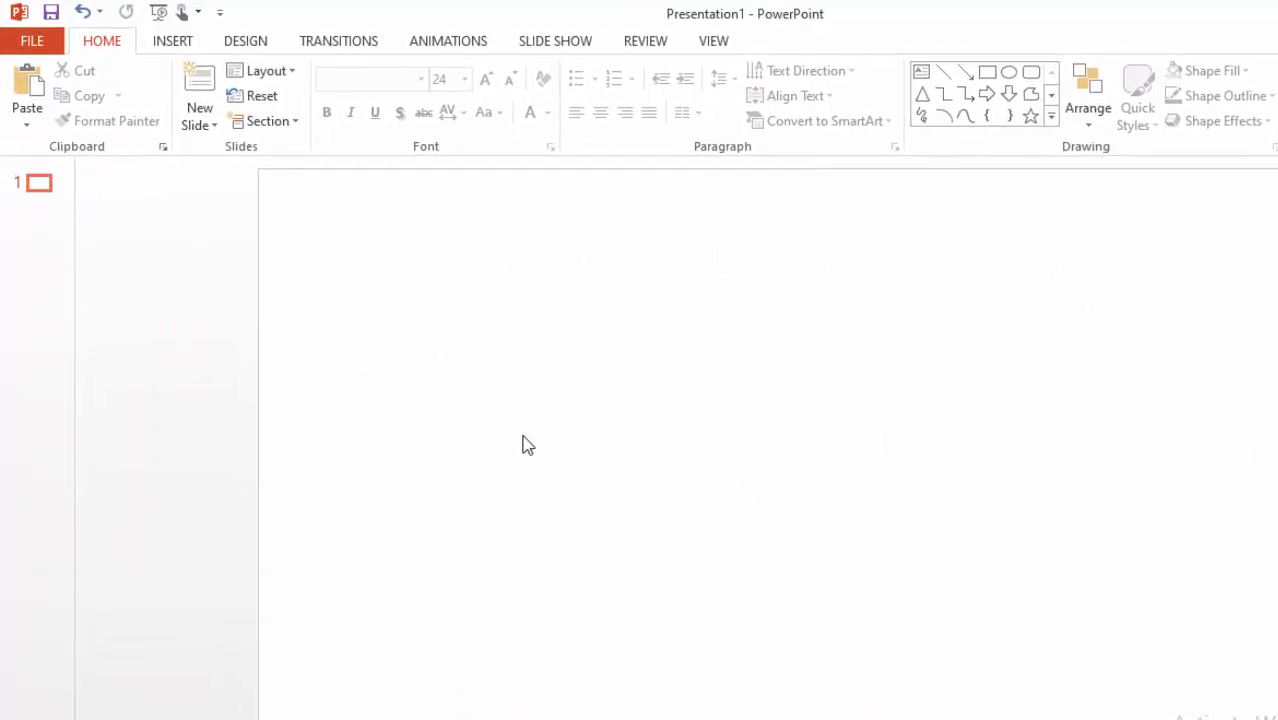
- Open the slide's background formatting and try a solid fill in standard yellow, followed by a light gray
right_click(463, 291)
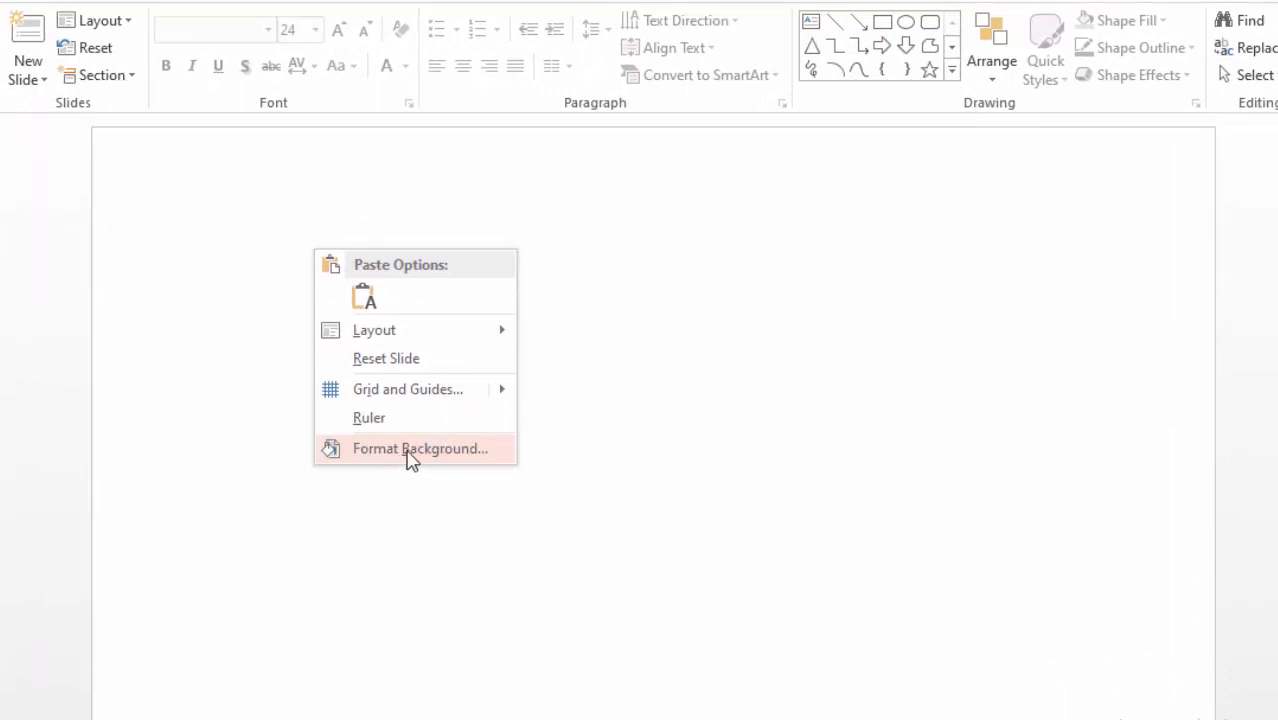
left_click(411, 450)
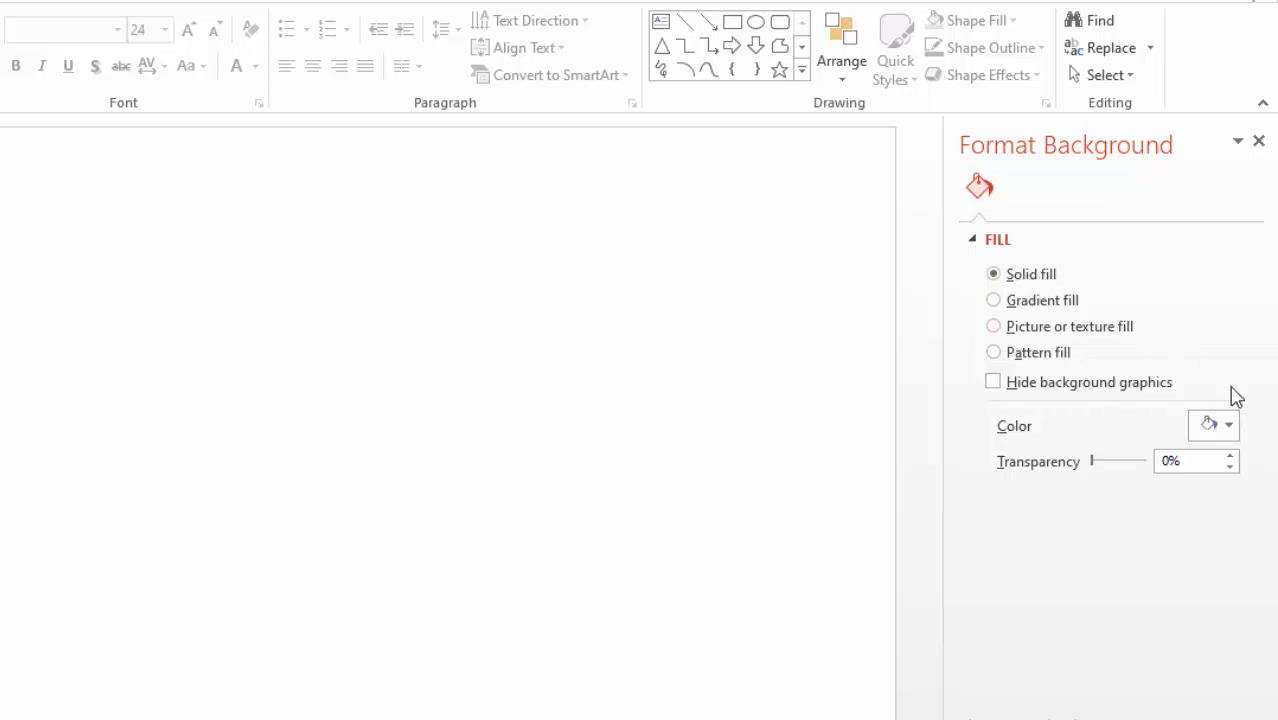
left_click(1229, 428)
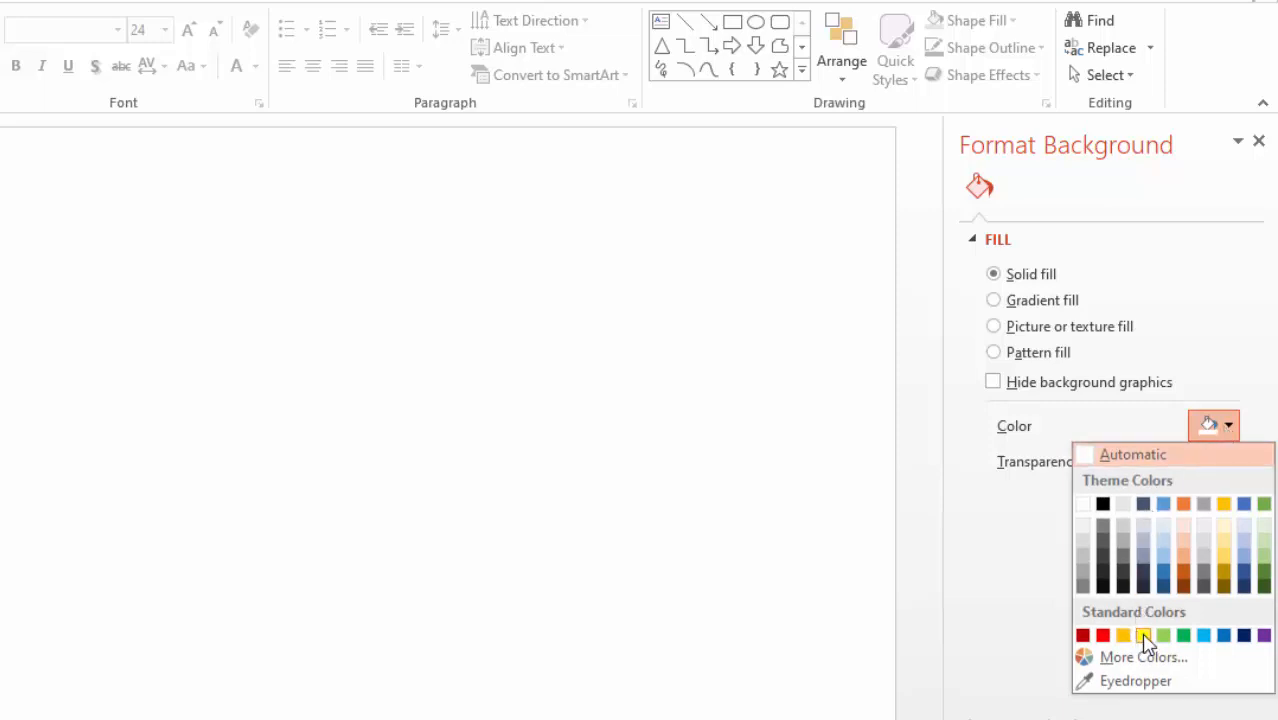
left_click(1143, 636)
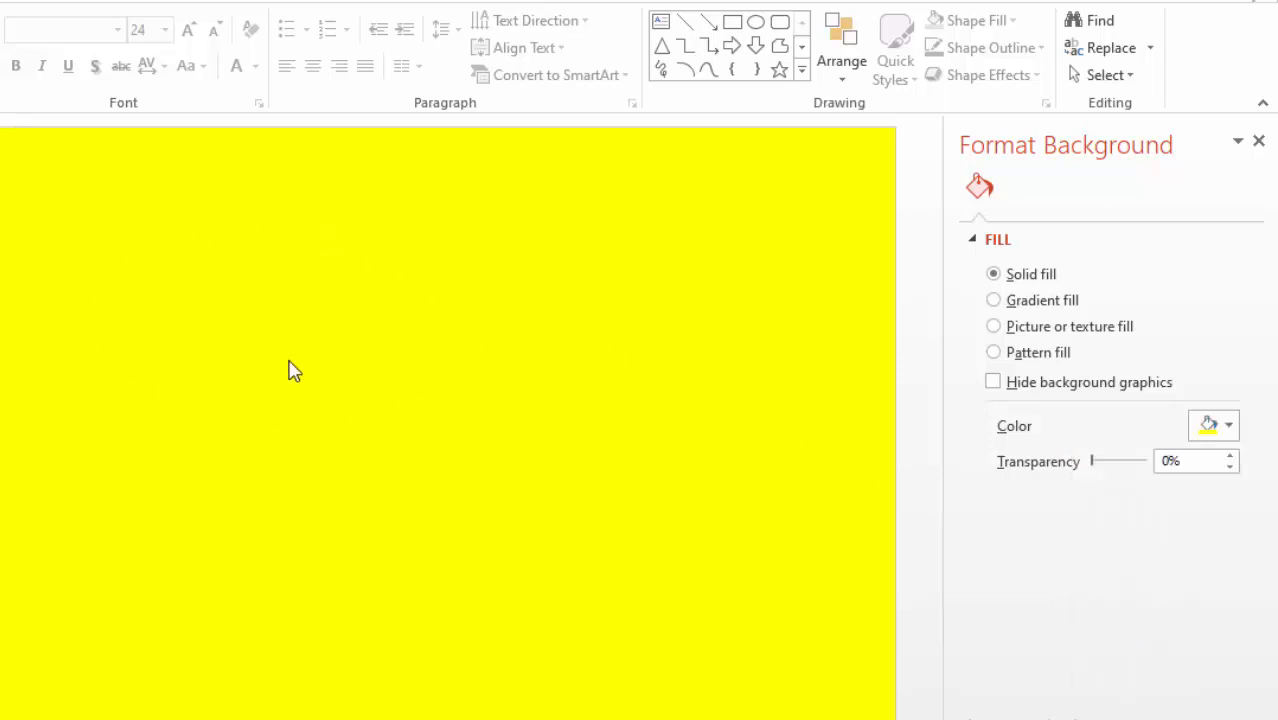
left_click(1230, 428)
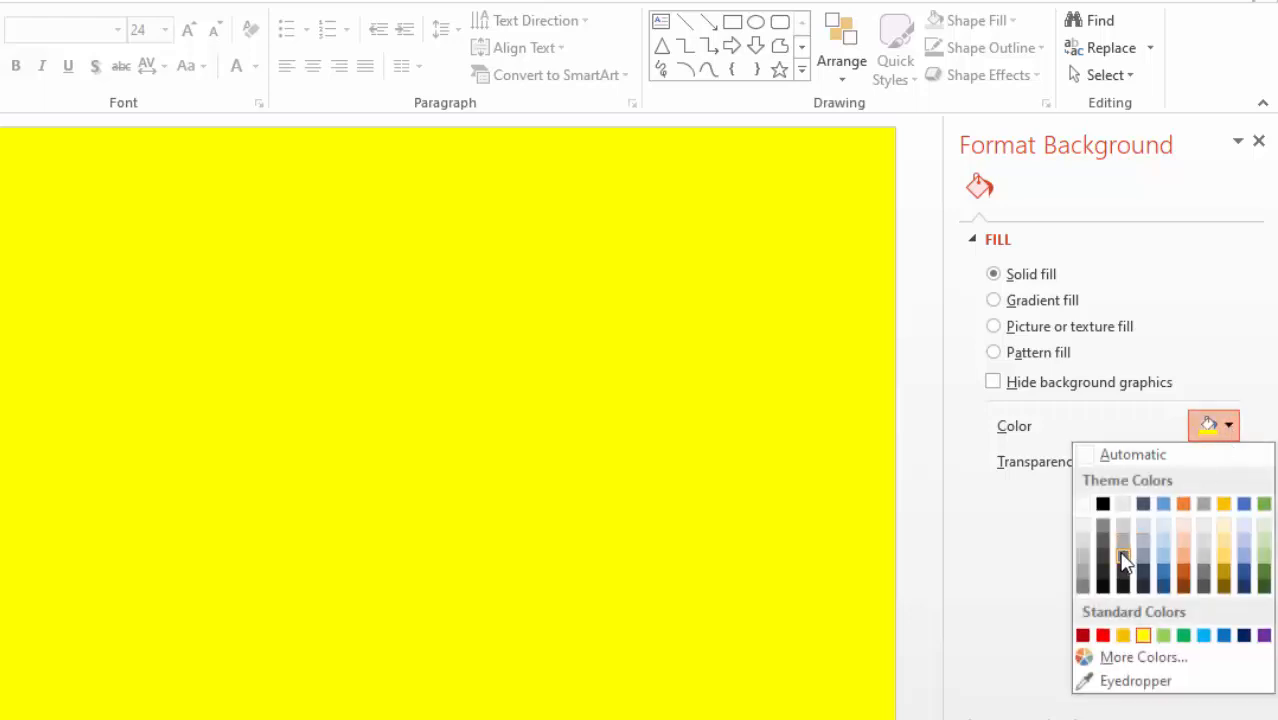
left_click(1086, 564)
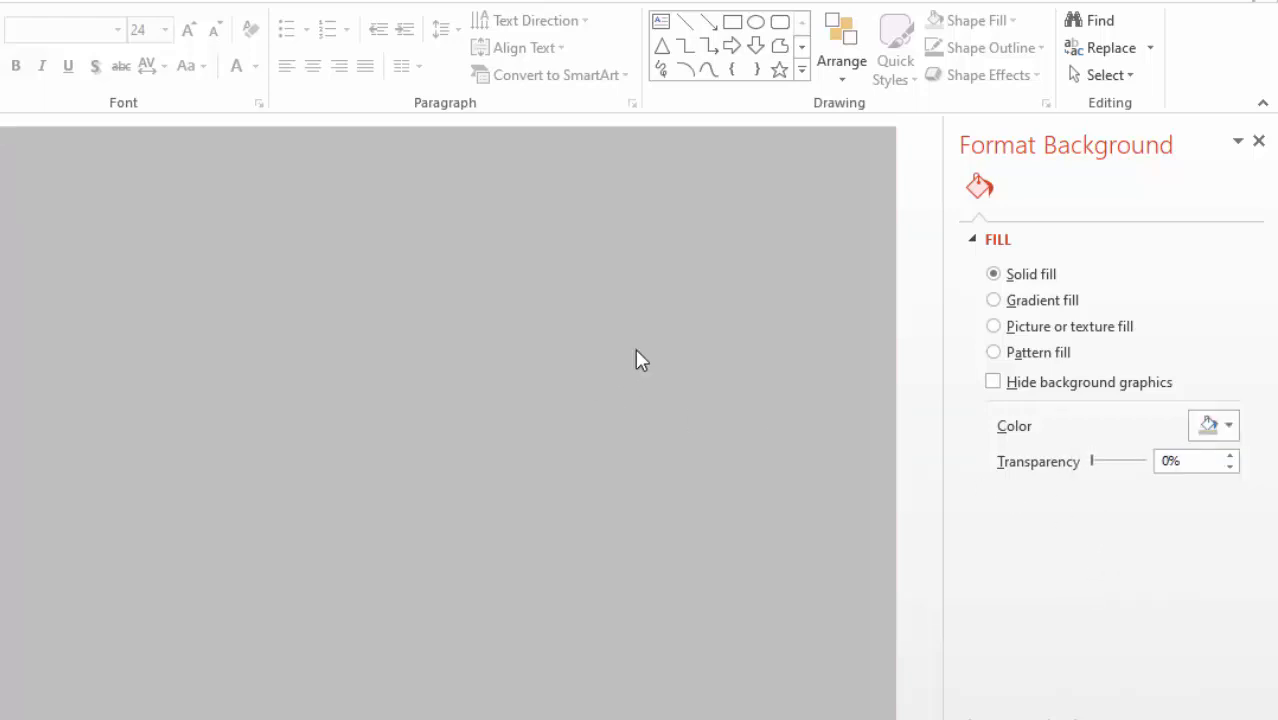
- Switch the slide background to a gradient fill and reposition the stops after the first one to 37%, 56% and 75%
left_click(1008, 305)
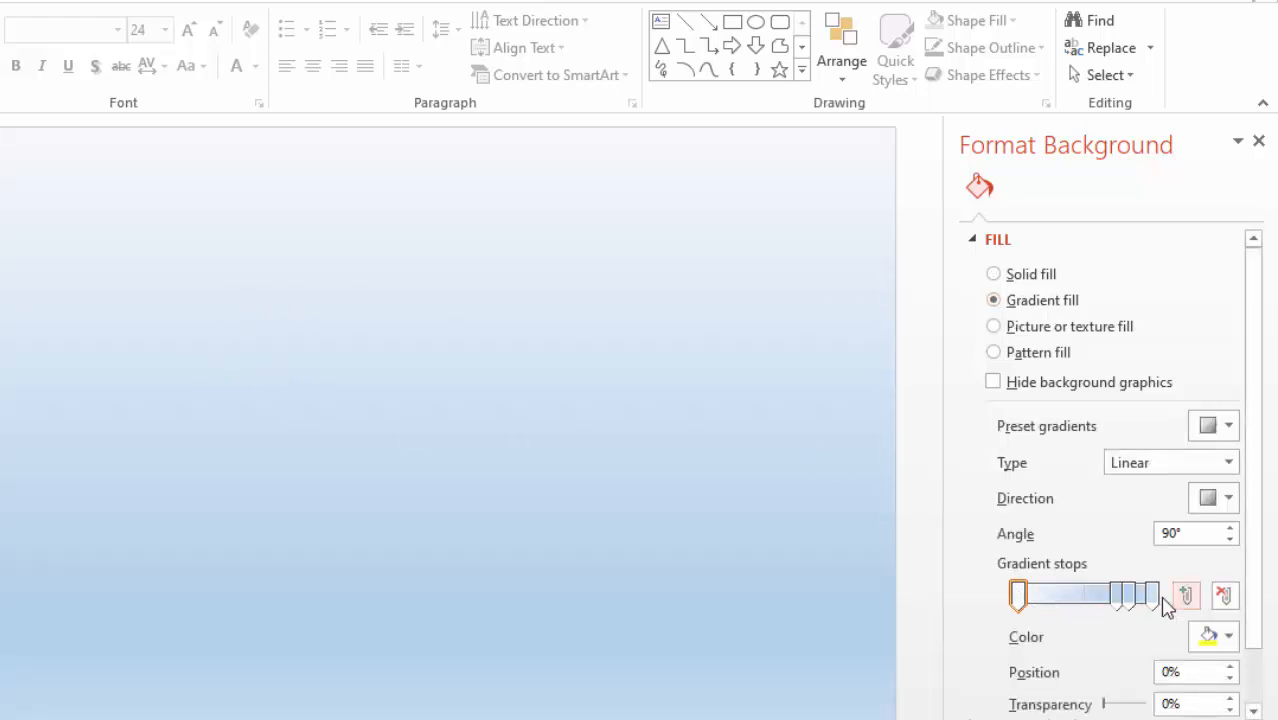
left_click_drag(1118, 600, 1079, 600)
left_click_drag(1157, 600, 1067, 595)
- Colour the first gradient stop, at 0%, with a gold theme shade
left_click(1027, 603)
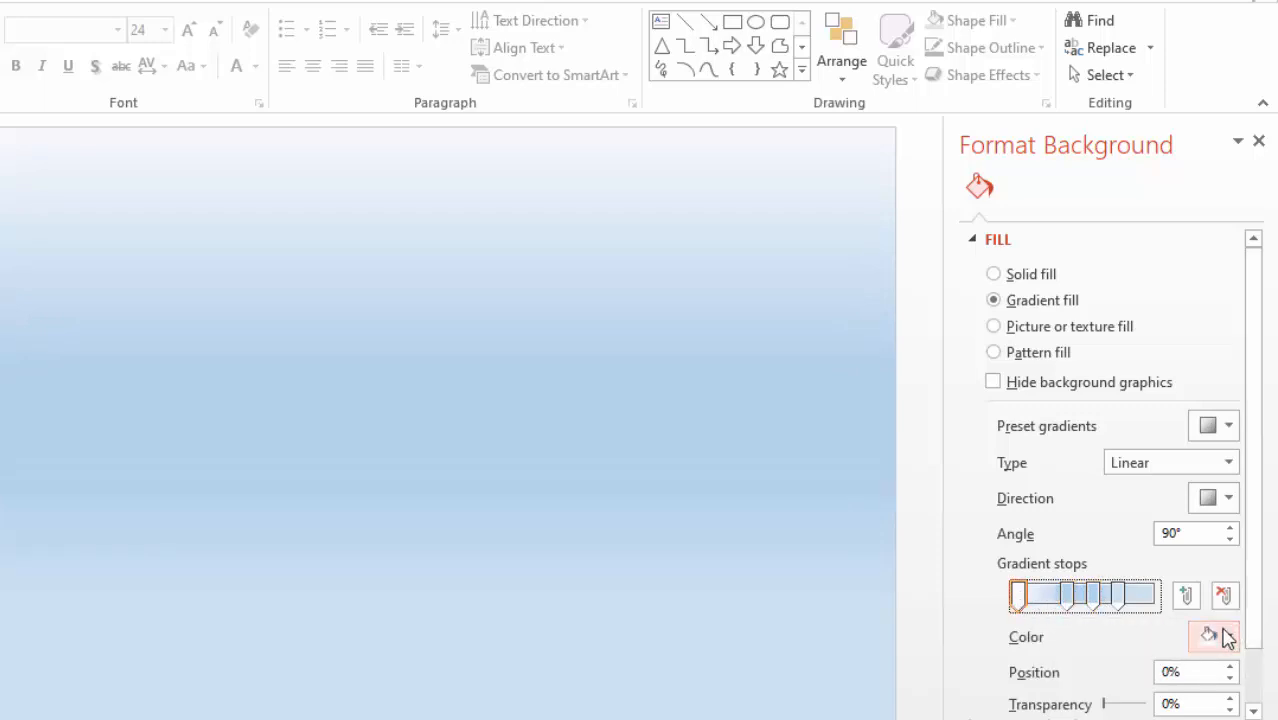
left_click(1228, 640)
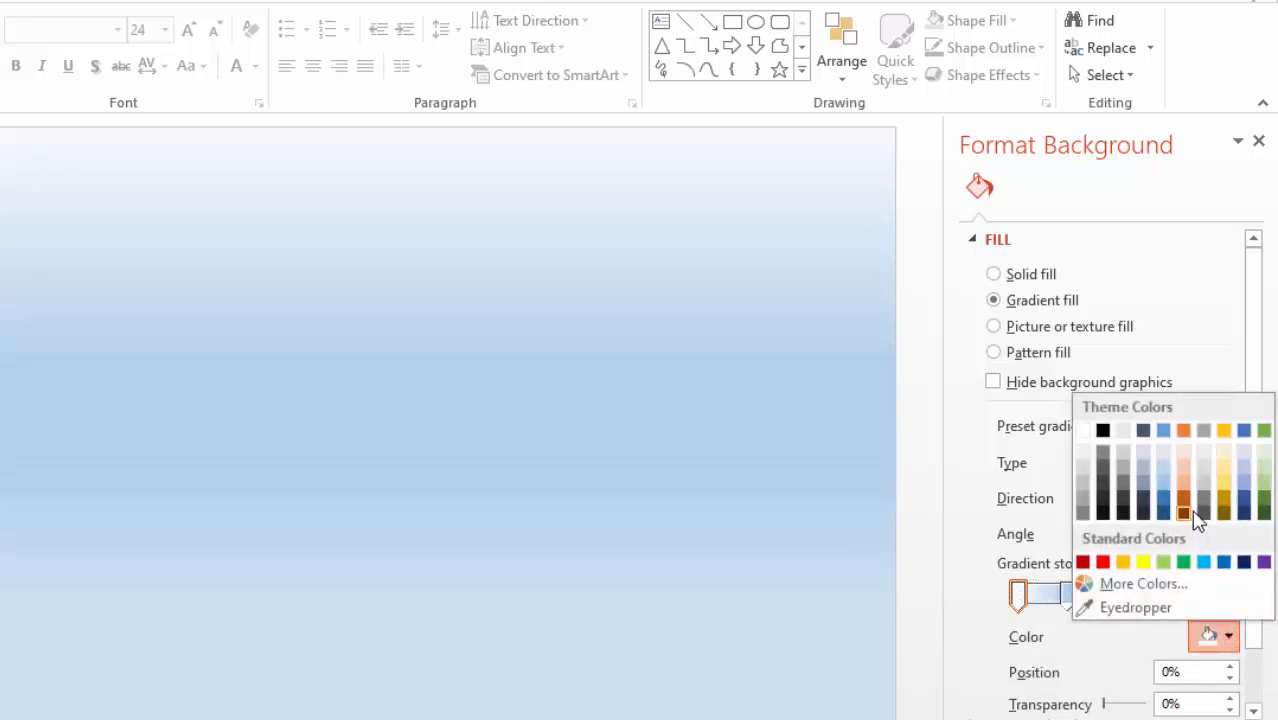
left_click(1225, 483)
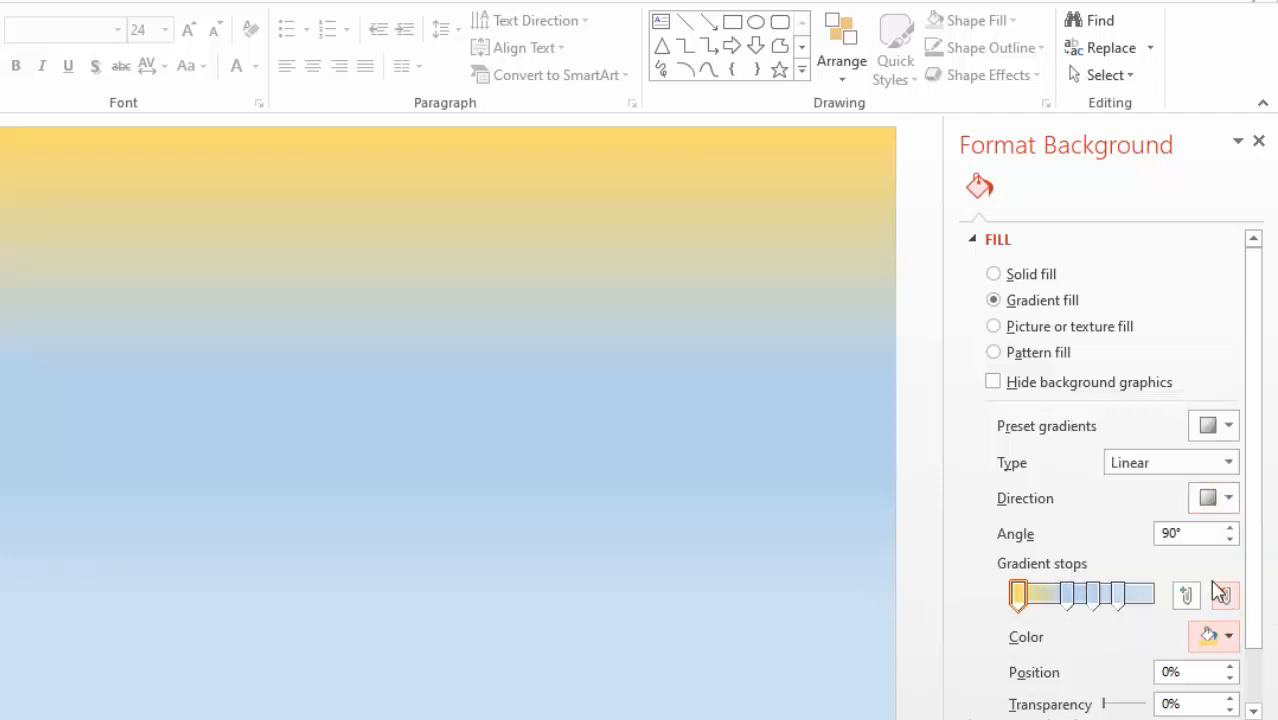
- Colour the second gradient stop very light blue and shift it slightly toward the gold stop
left_click(1068, 604)
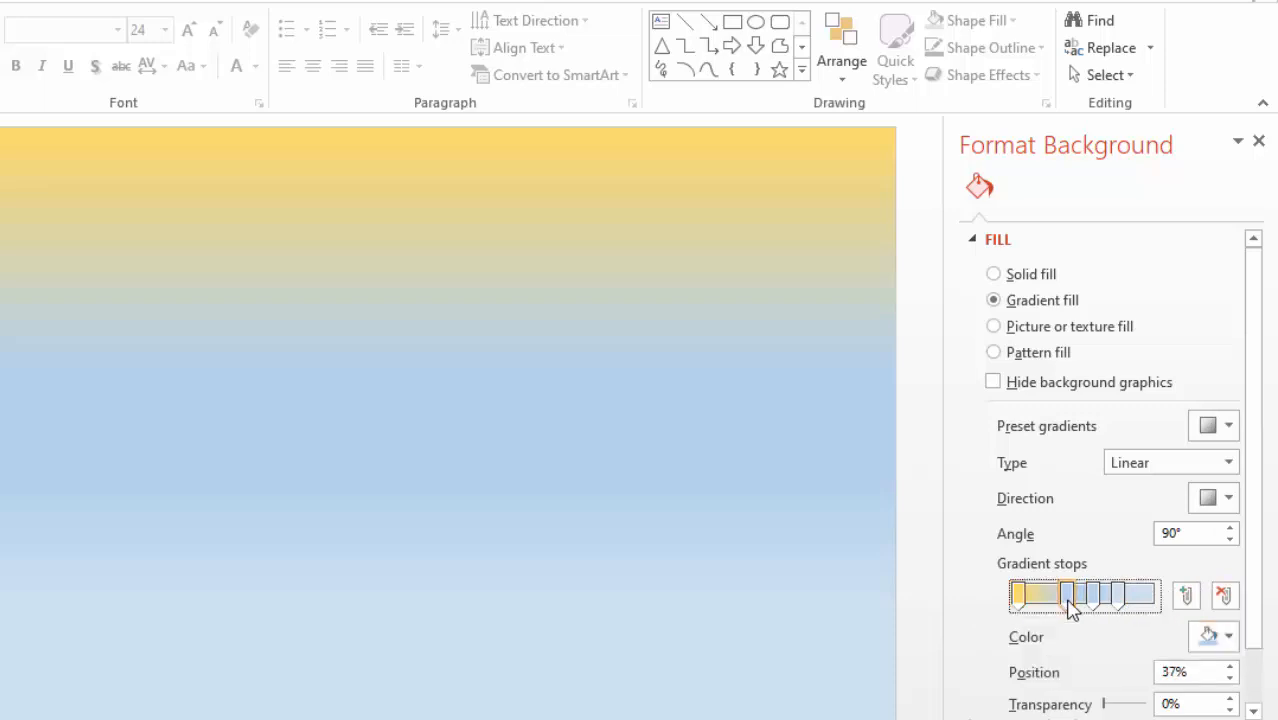
left_click(1229, 637)
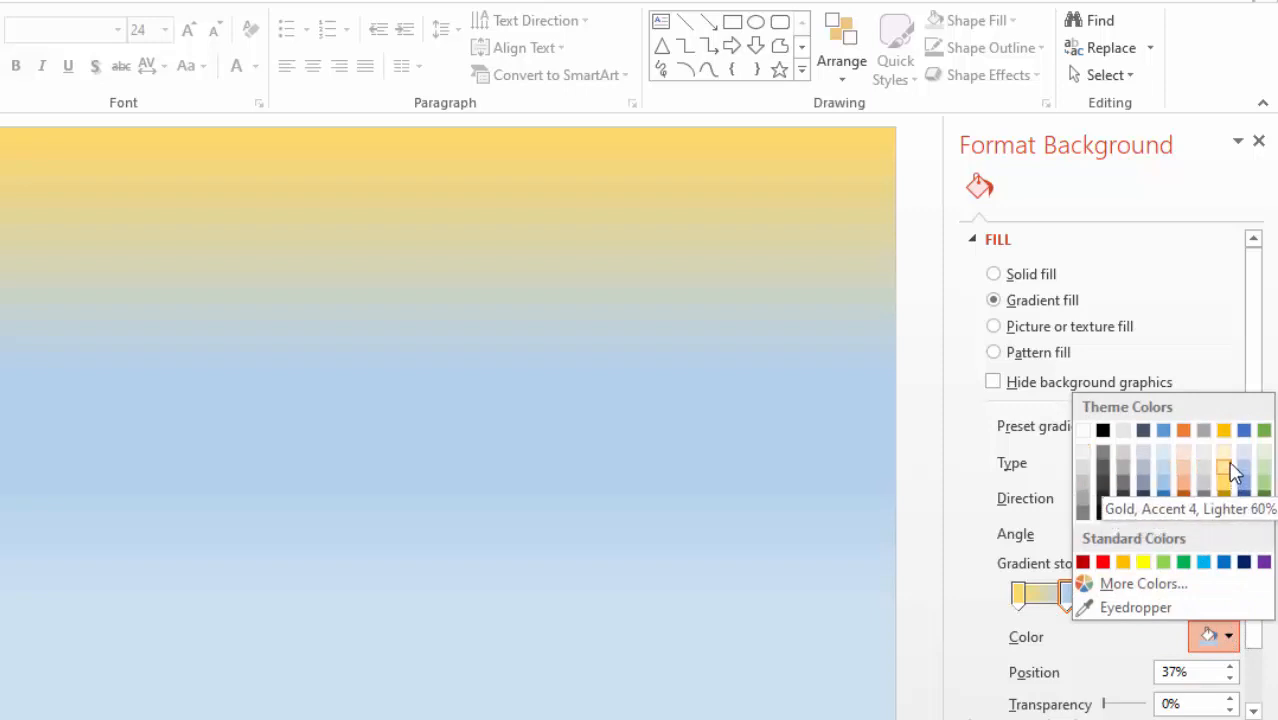
left_click(1165, 455)
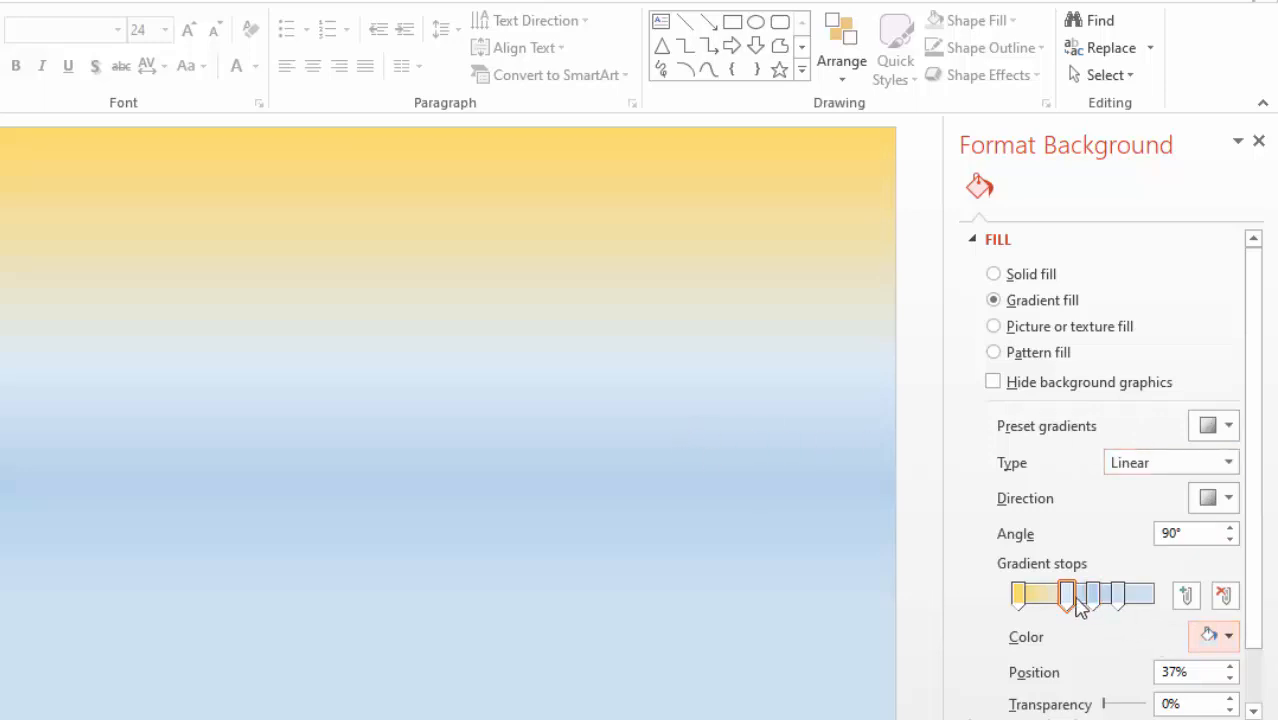
mouse_move(1073, 606)
left_mouse_down()
mouse_move(1047, 606)
mouse_move(1075, 612)
mouse_move(1059, 606)
left_mouse_up()
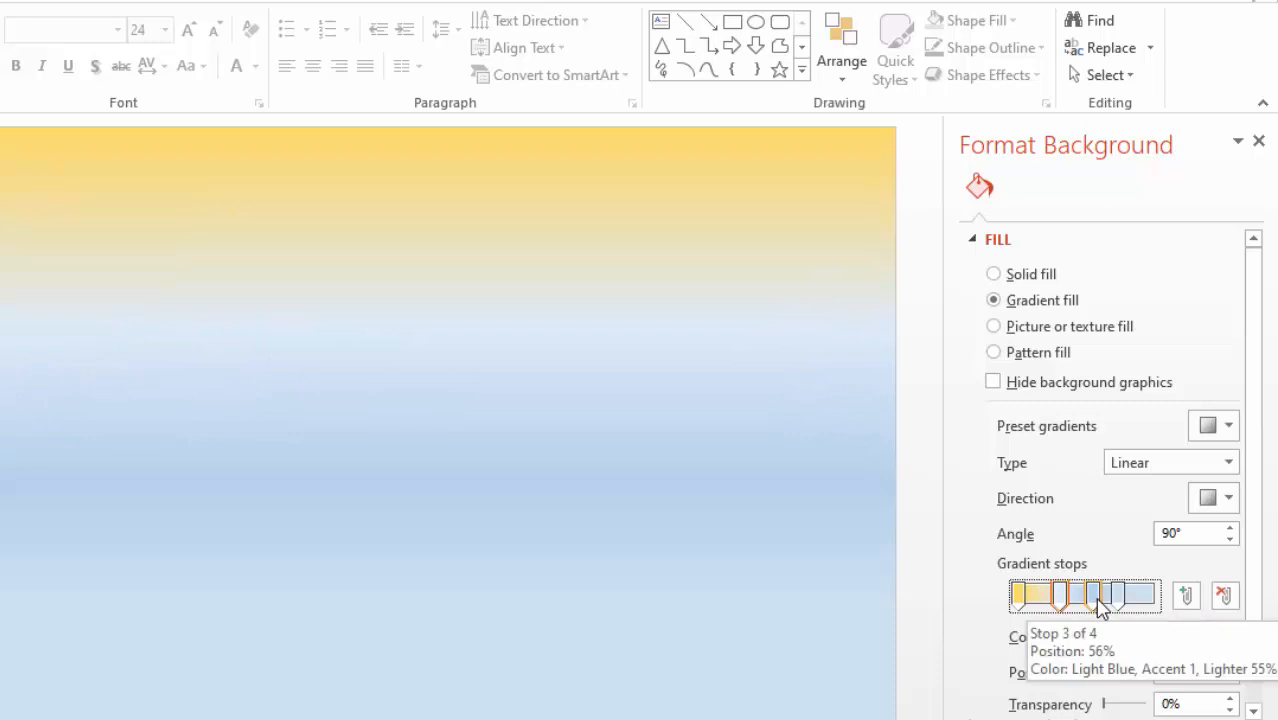
- Colour the last gradient stop light green and move it to a position of about 93%
left_click(1120, 604)
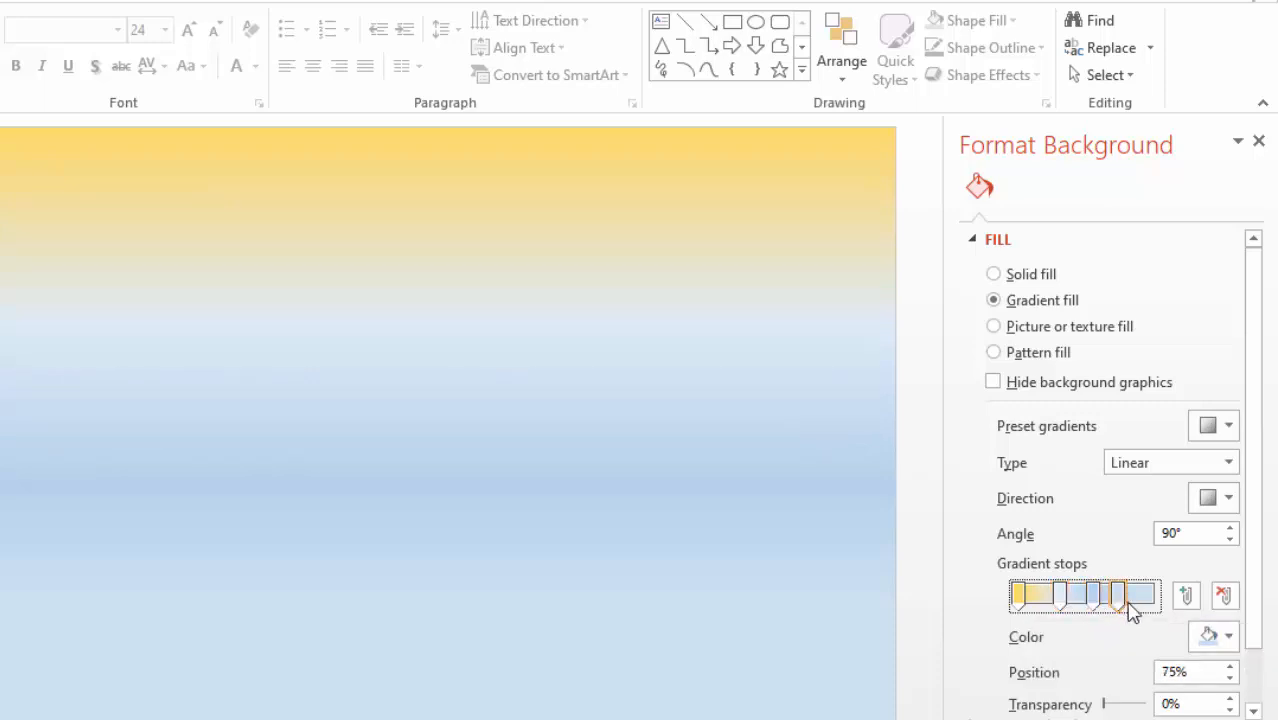
left_click(1229, 637)
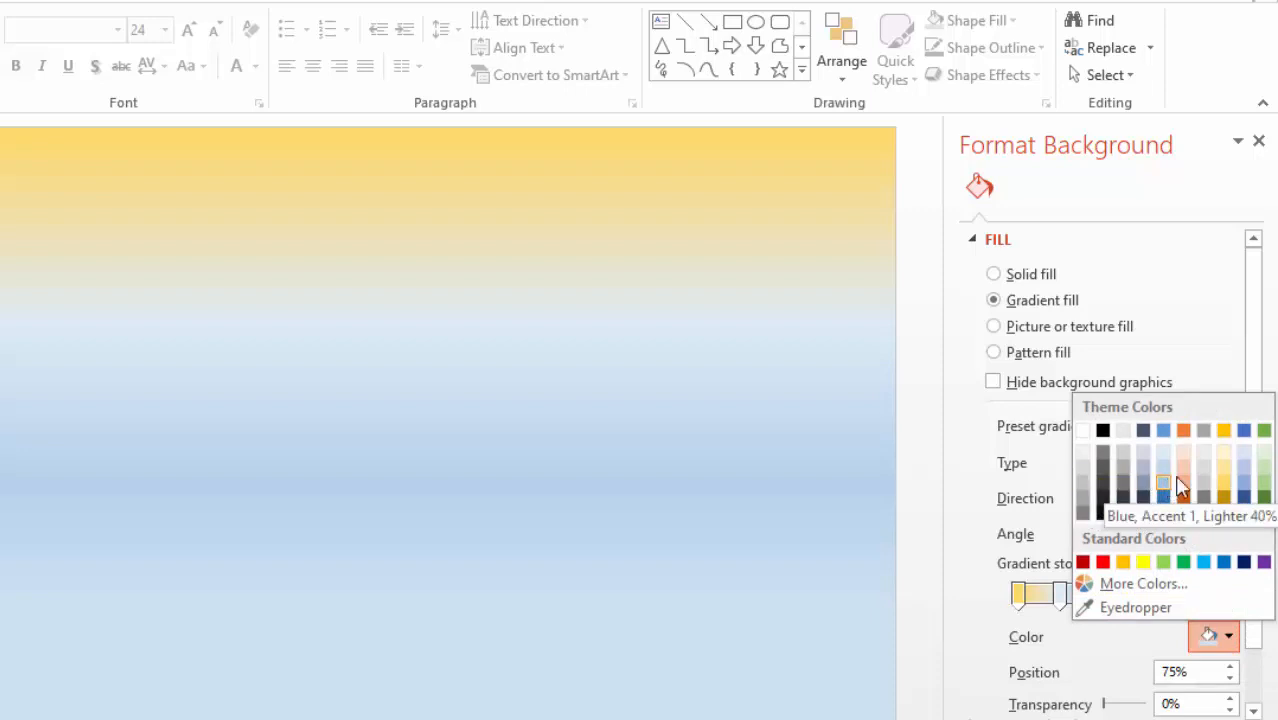
left_click(1264, 472)
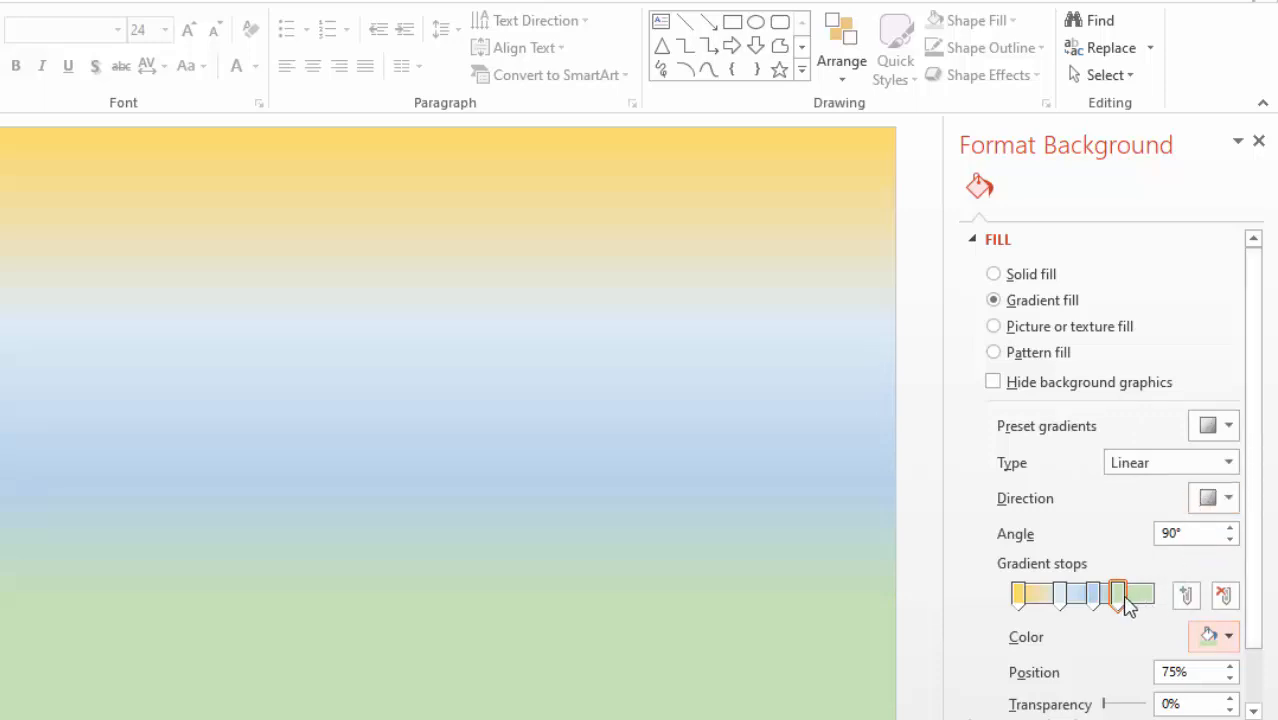
left_click_drag(1119, 600, 1144, 605)
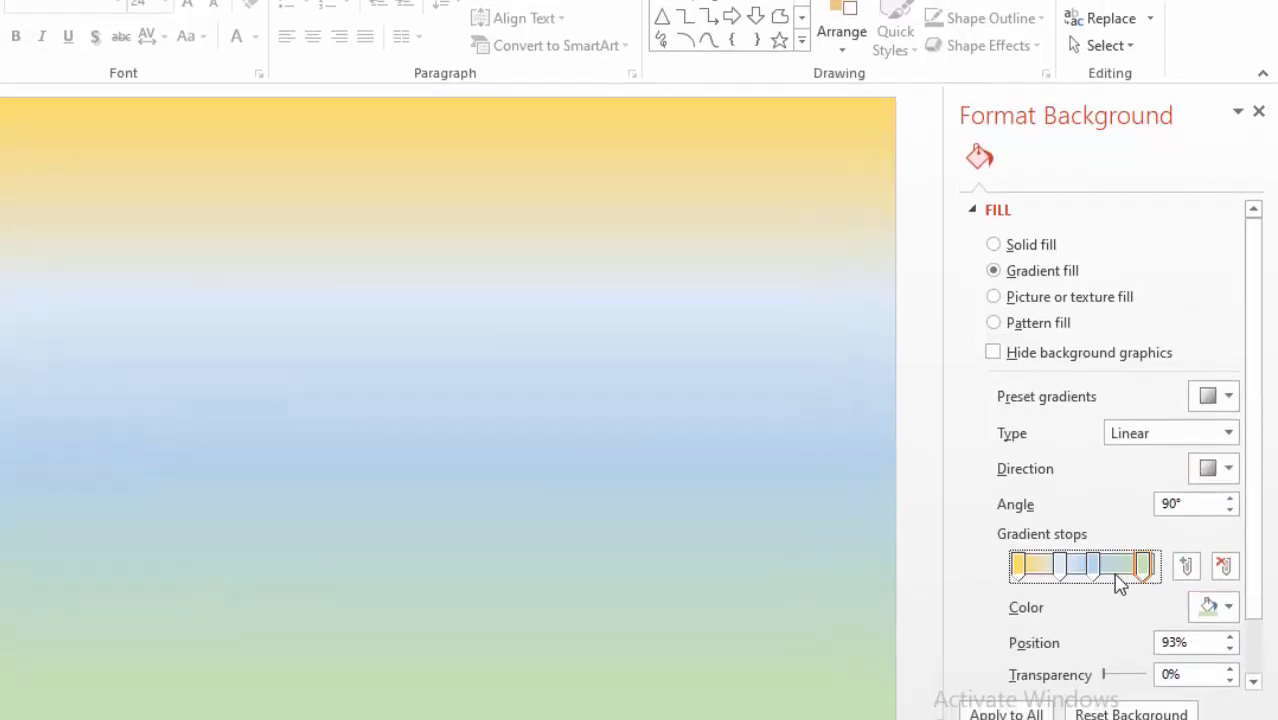
- Colour the third gradient stop, at 56%, with Blue, Accent 1, Lighter 40%
left_click(1092, 566)
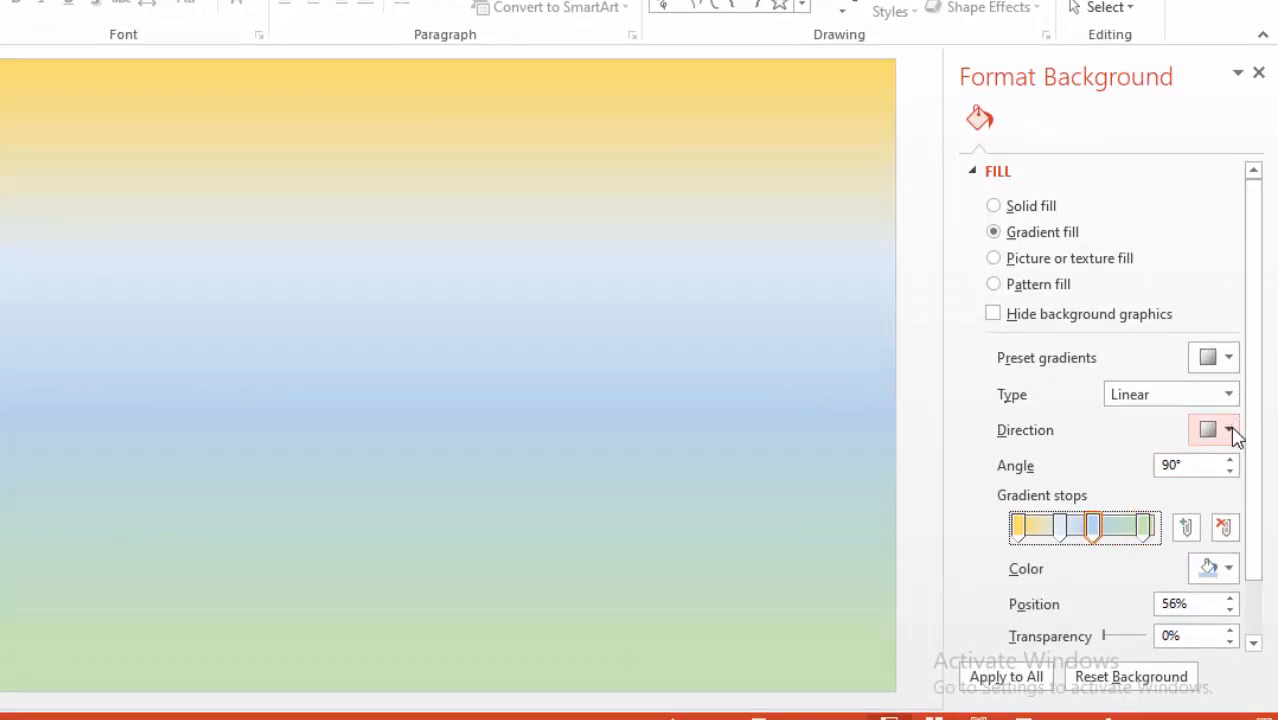
left_click(1229, 570)
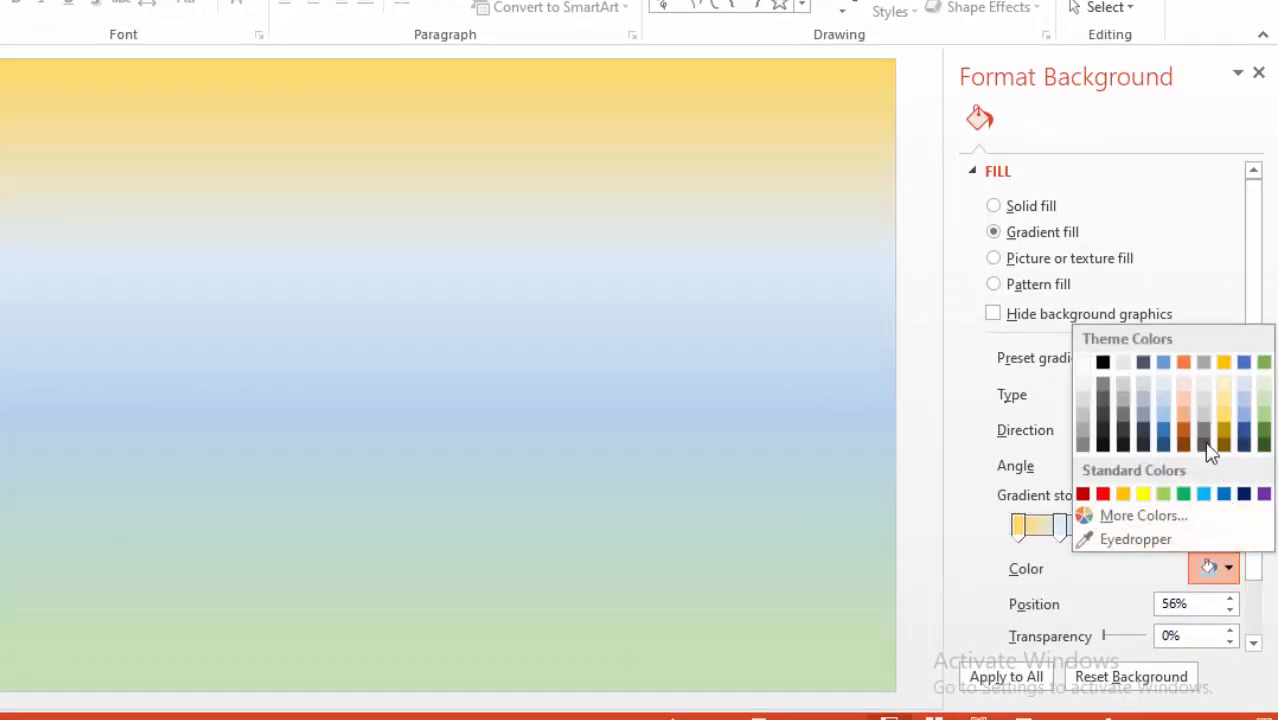
left_click(1160, 413)
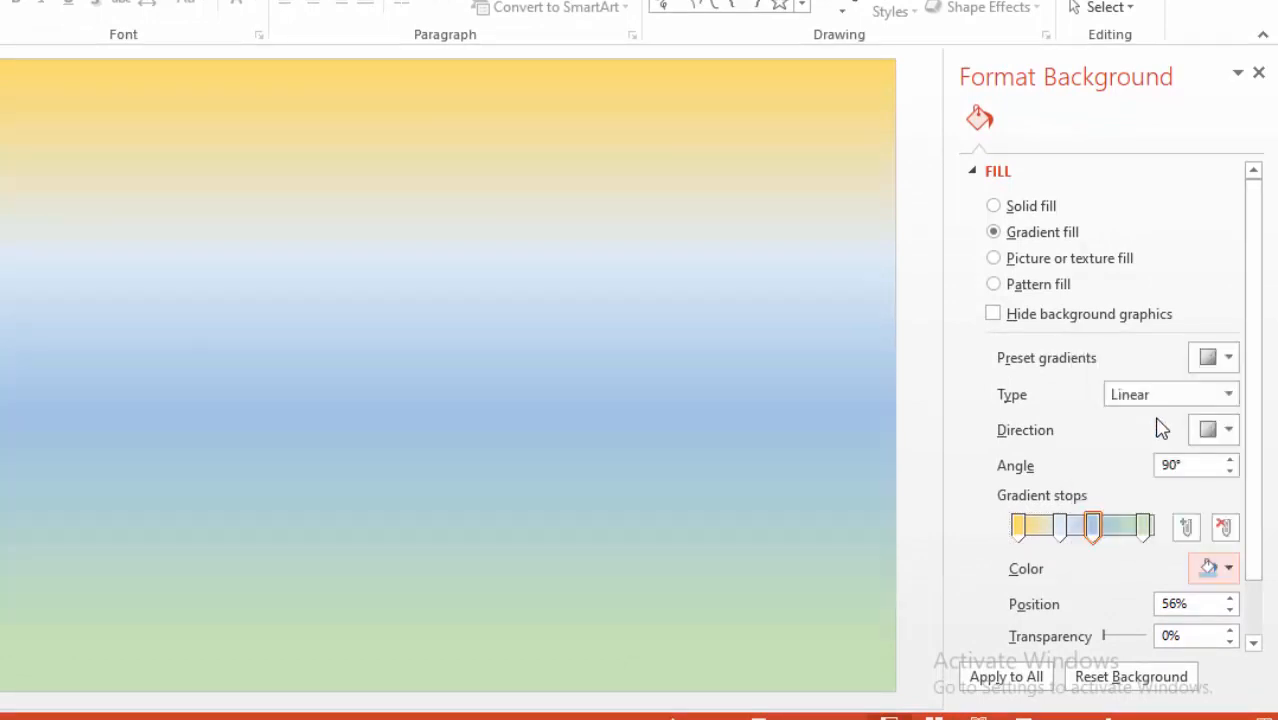
- Move the gold gradient stop closer to the light blue stop and place the blue third stop at about 55%
mouse_move(1058, 525)
left_mouse_down()
mouse_move(1023, 532)
mouse_move(1051, 530)
mouse_move(1040, 534)
left_mouse_up()
left_click(1090, 527)
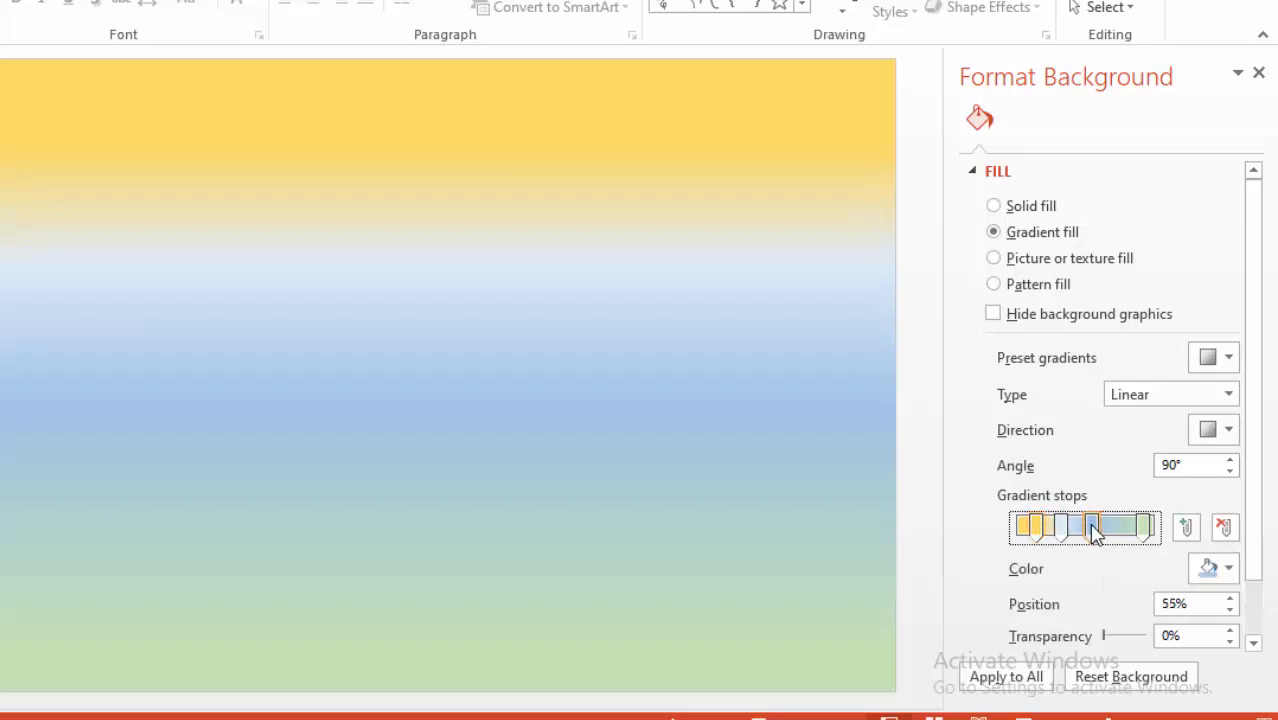
- Move the green gradient stop to 60%, and switch the background to a picture or texture fill
left_click_drag(1145, 532, 1106, 530)
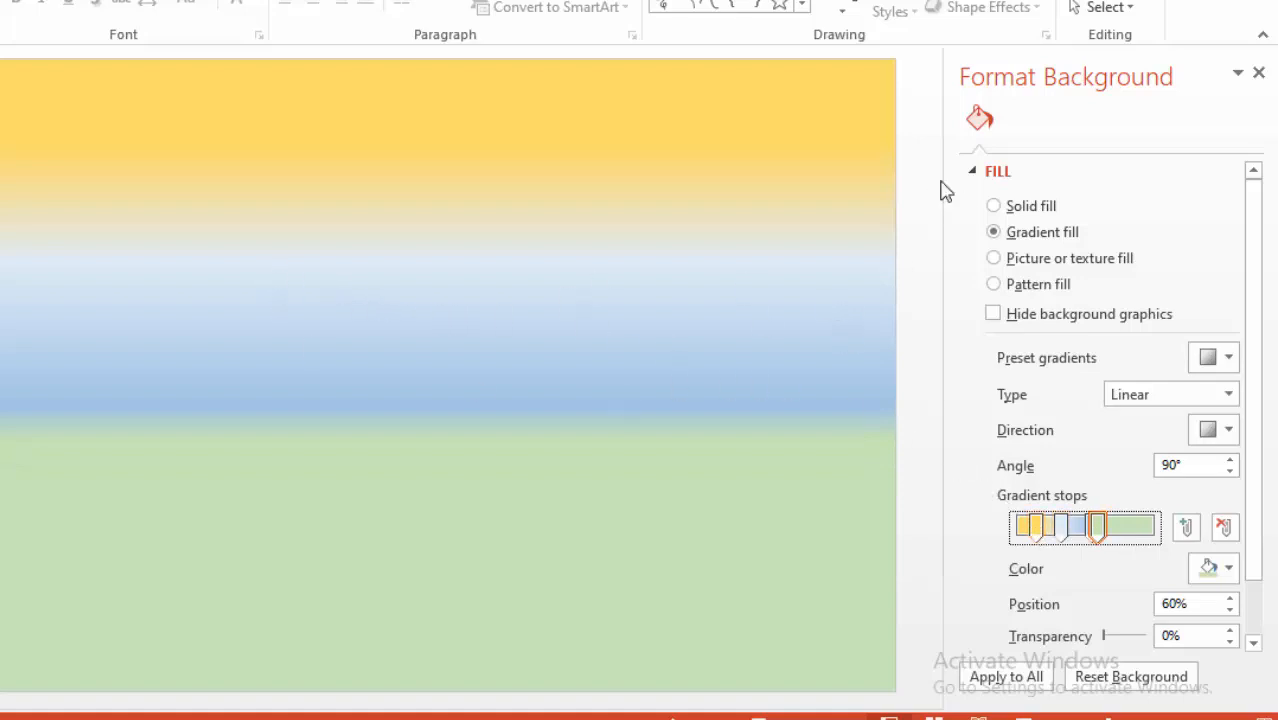
left_click(993, 259)
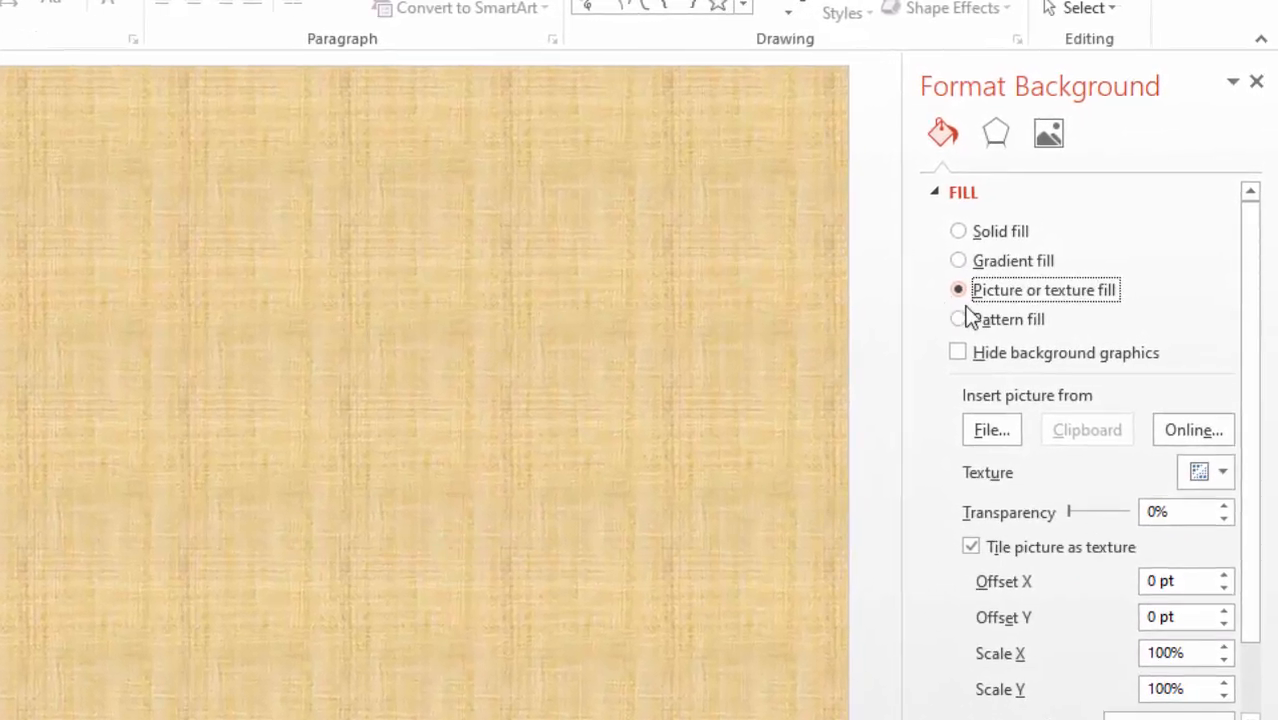
- Switch the background to a pattern fill and try several patterns, finishing with the thin, widely spaced horizontal lines
left_click(958, 320)
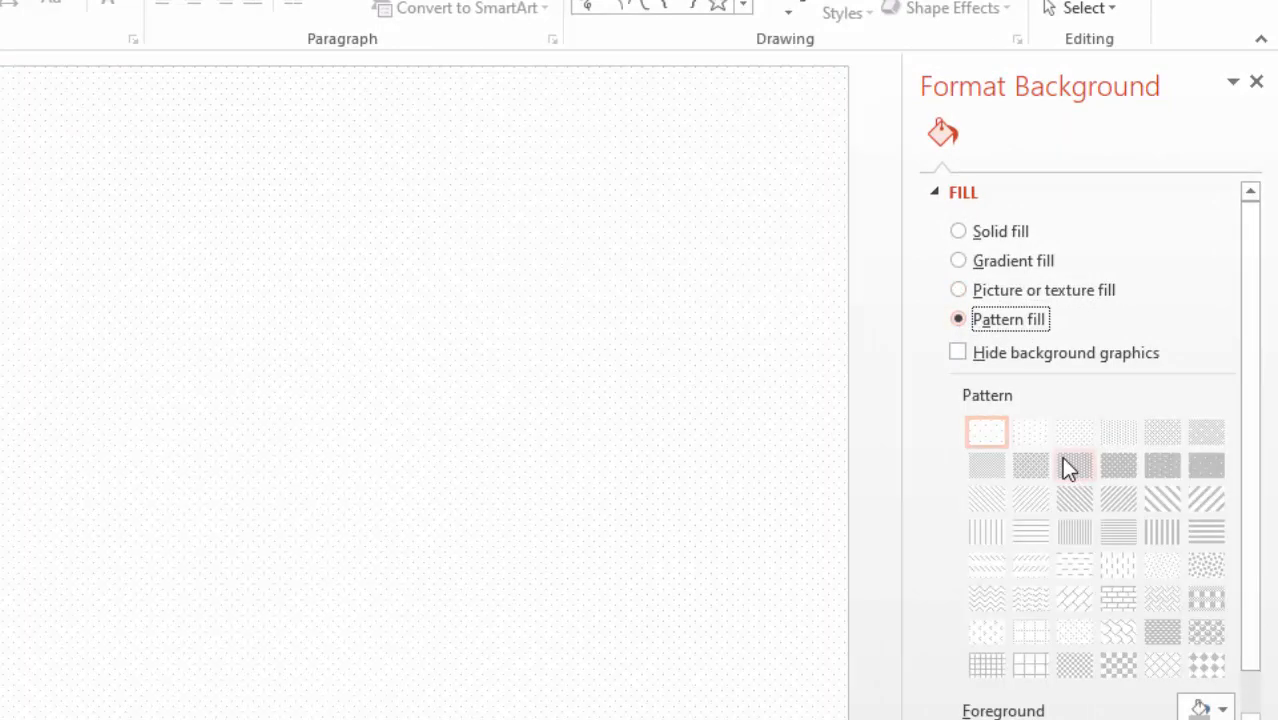
left_click(1070, 466)
left_click(1119, 465)
left_click(1160, 499)
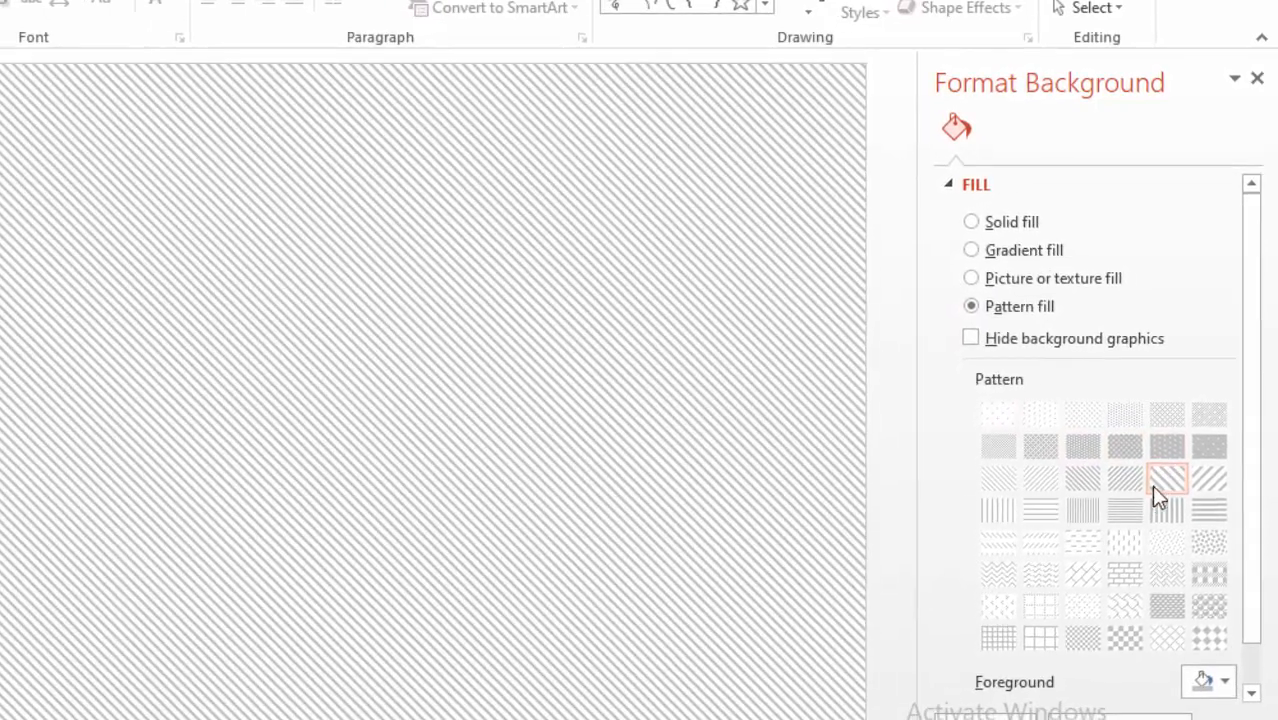
left_click(1080, 509)
left_click(1043, 510)
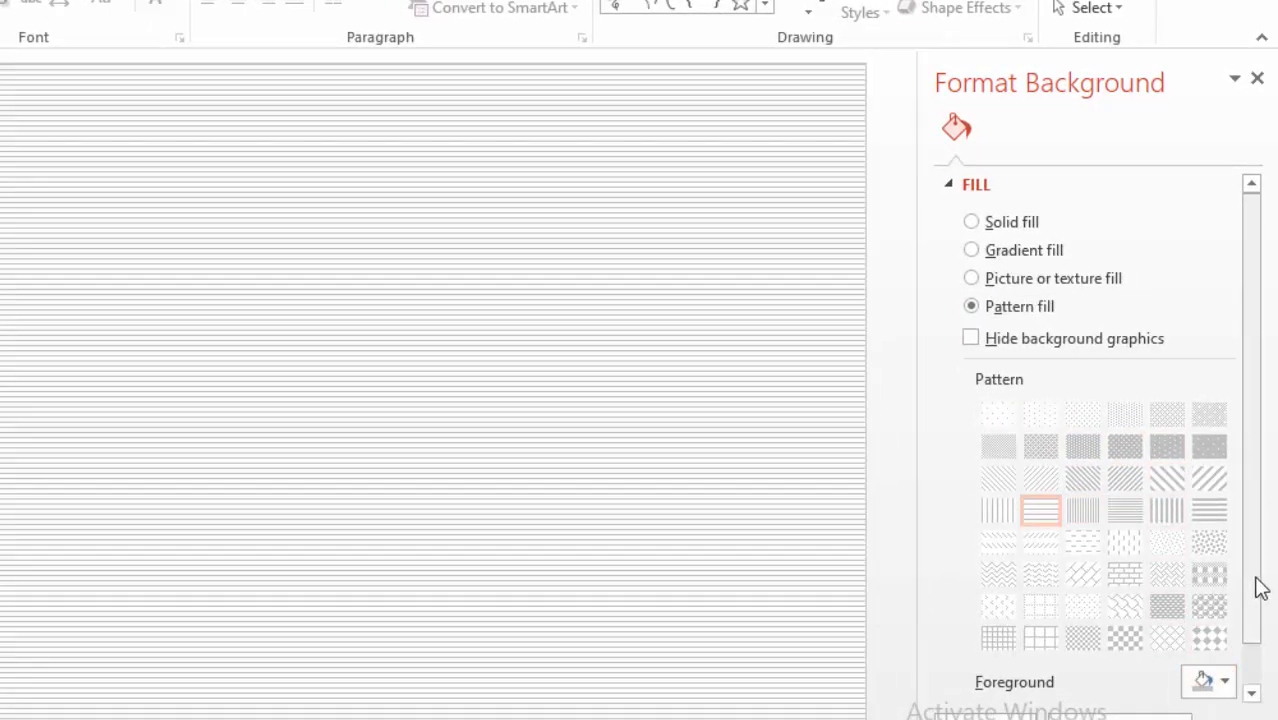
- Set the pattern's foreground to the standard green and apply the wide downward diagonal stripes
scroll(1252, 630, "down", 2)
left_click(1224, 635)
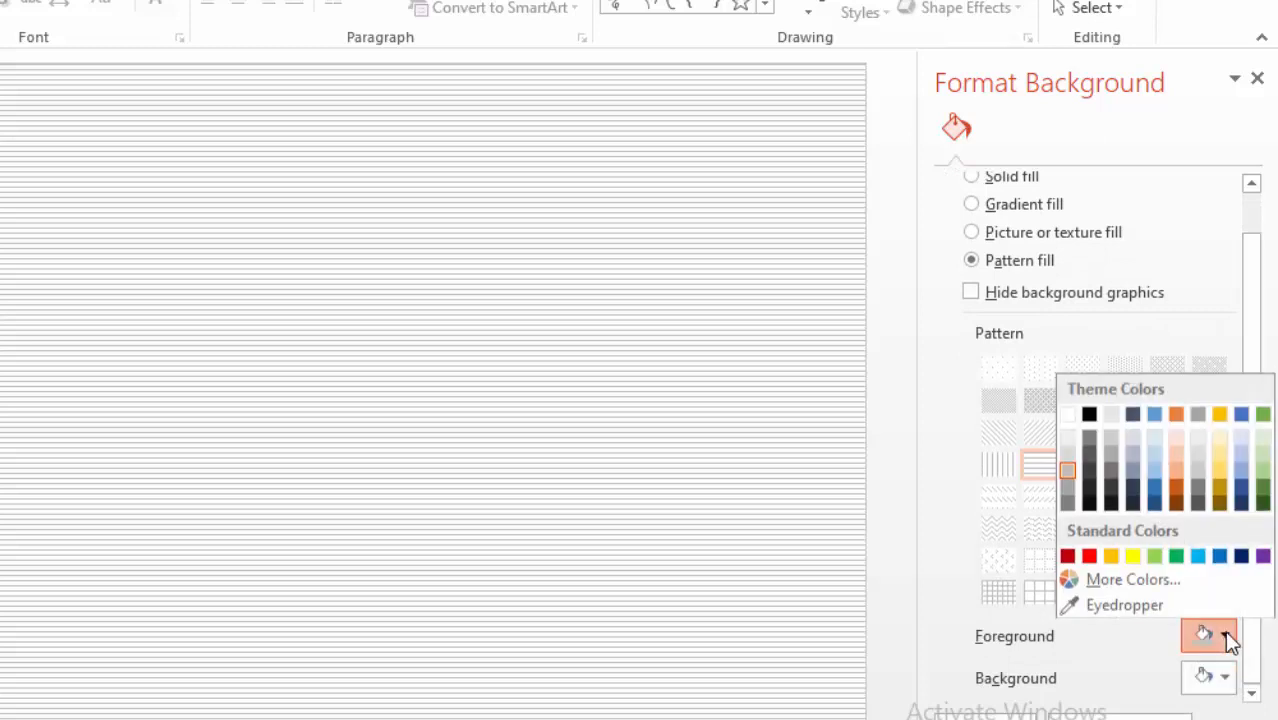
left_click(1176, 555)
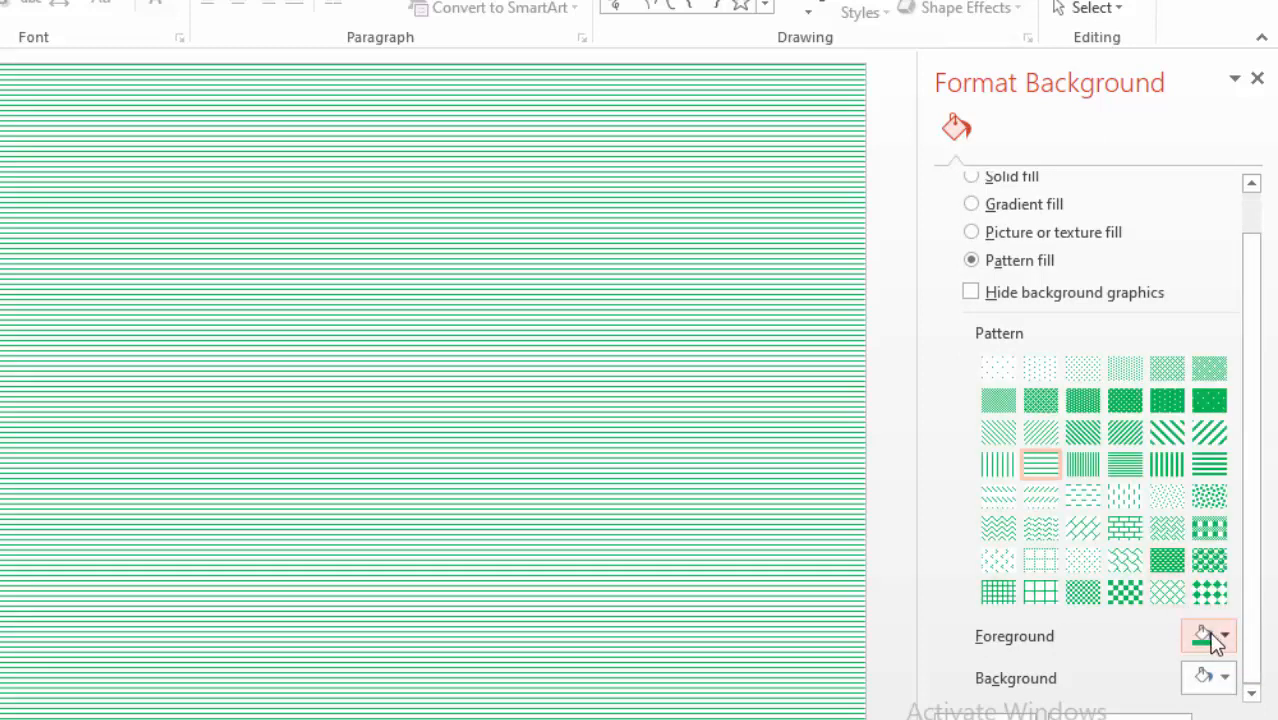
left_click(1212, 434)
left_click(1175, 440)
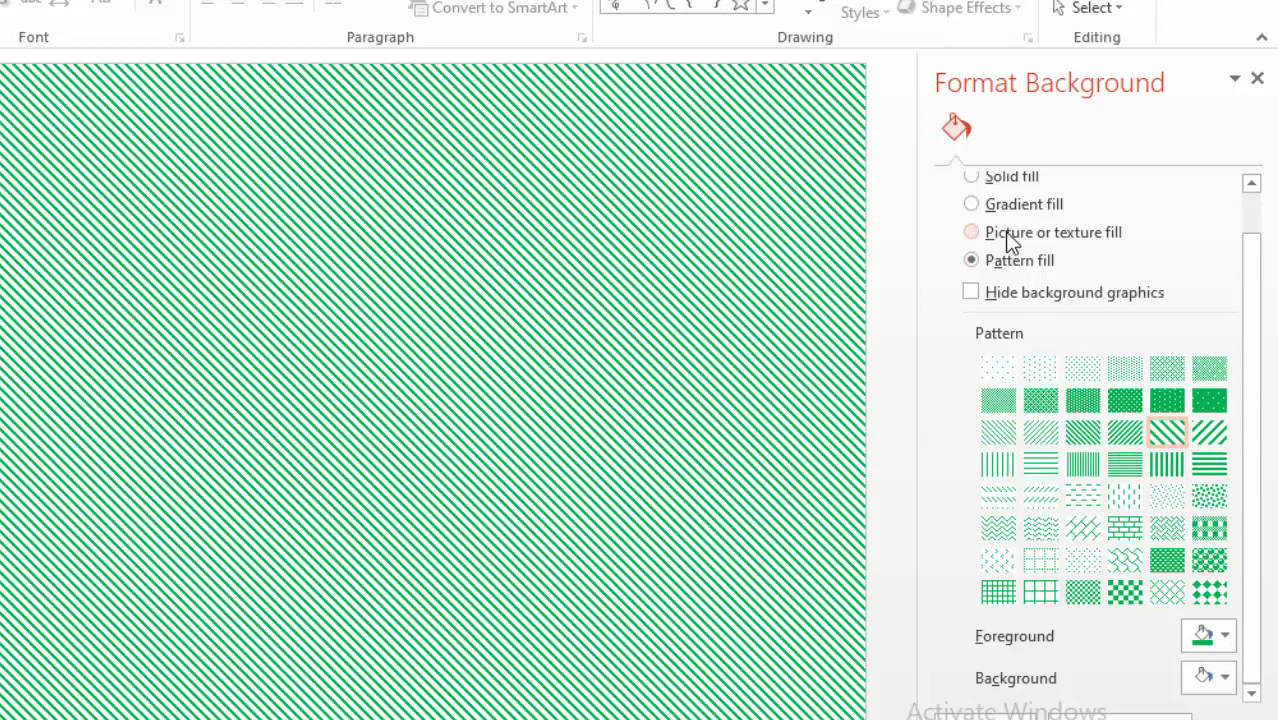
- Switch the background to a picture or texture fill and apply the pink paper texture
left_click_drag(1262, 295, 1258, 206)
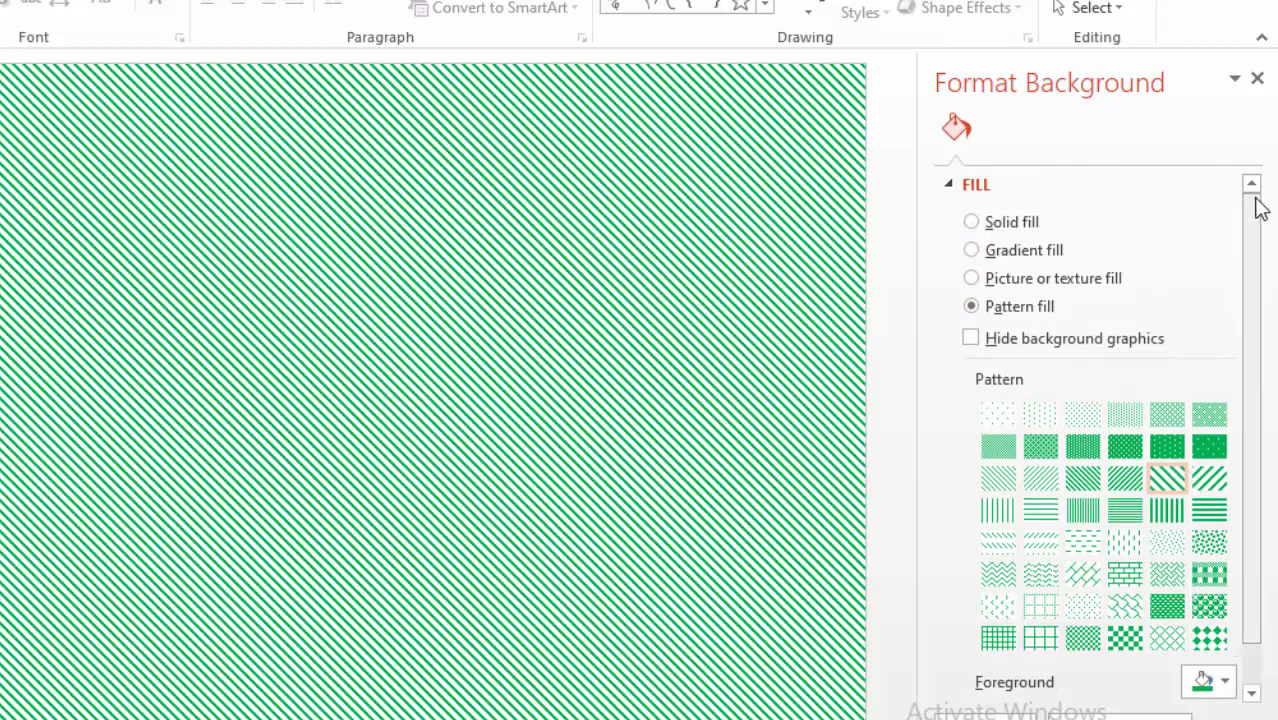
left_click(974, 281)
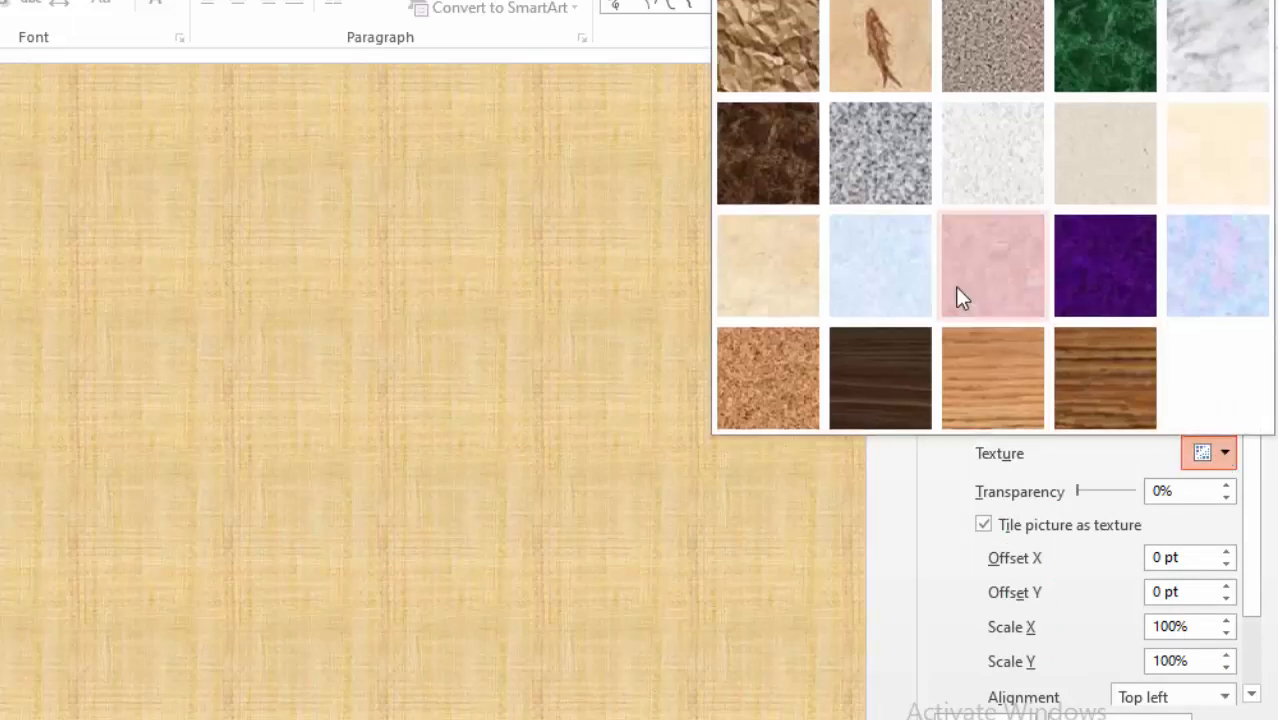
left_click(977, 258)
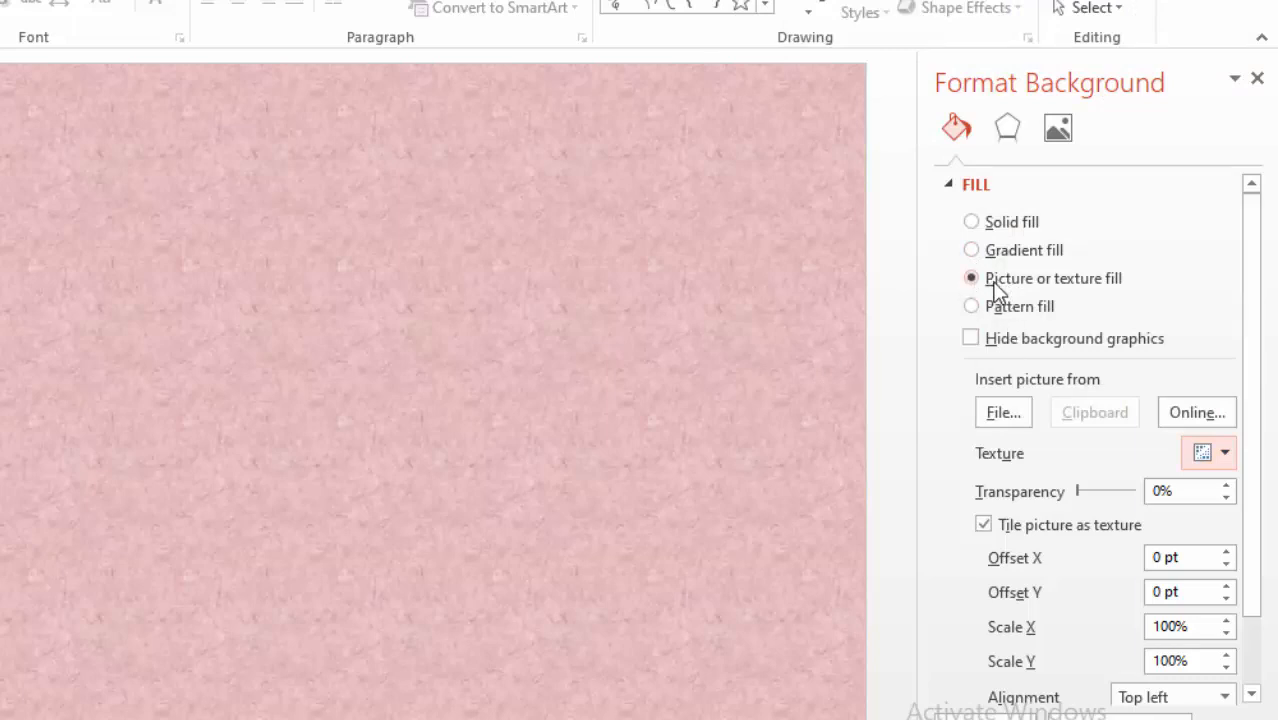
- Fill the slide background with the picture BACKGROUND 2 from the IMAGES folder on the Desktop
left_click(1003, 414)
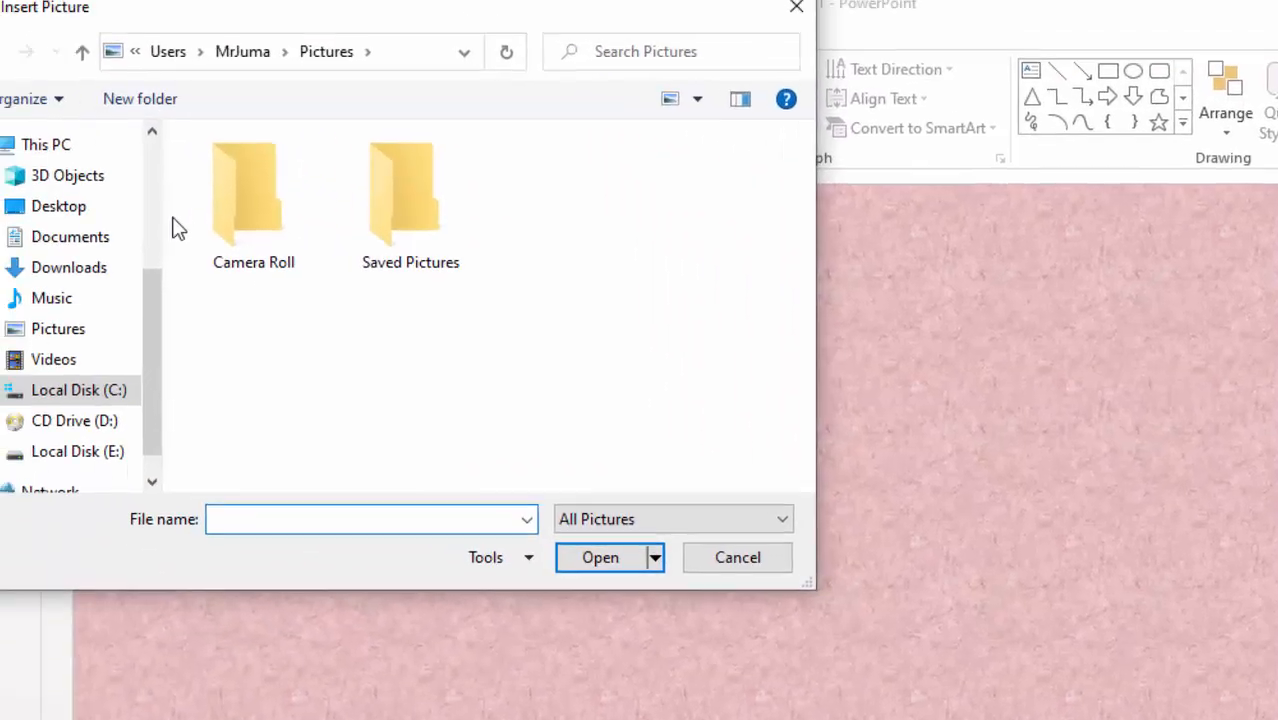
left_click(42, 209)
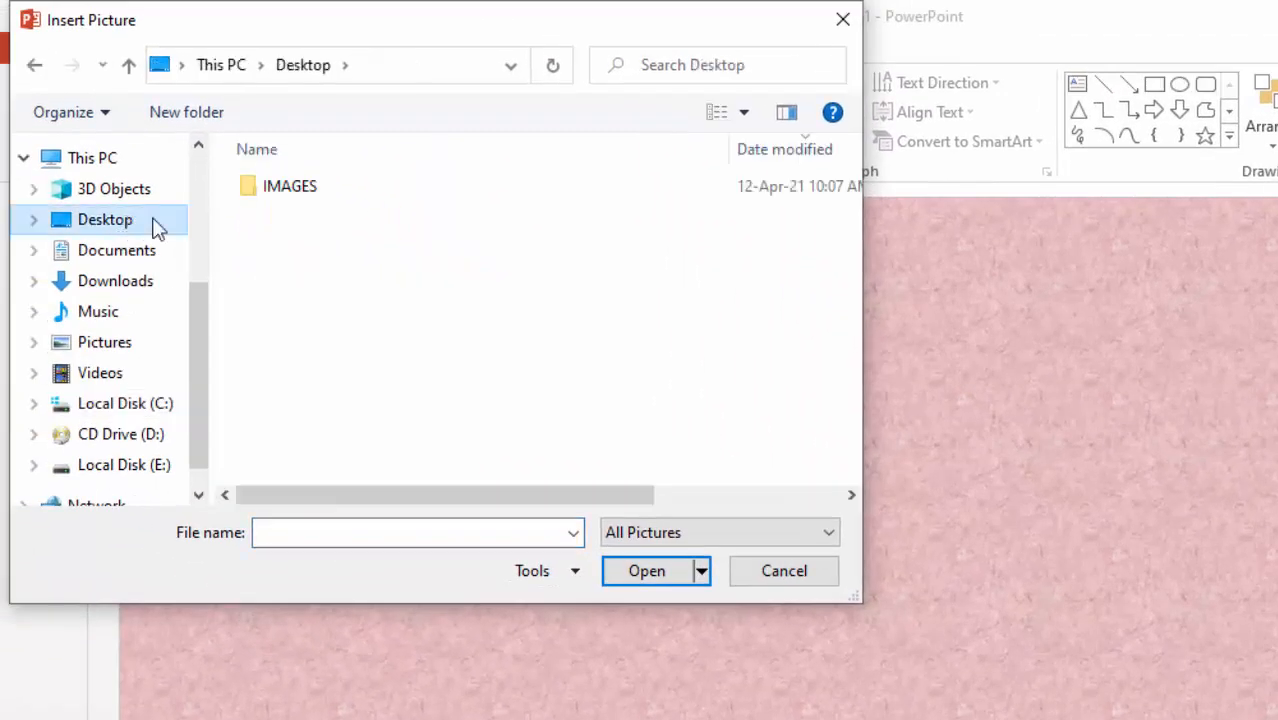
left_click(274, 187)
double_click(318, 198)
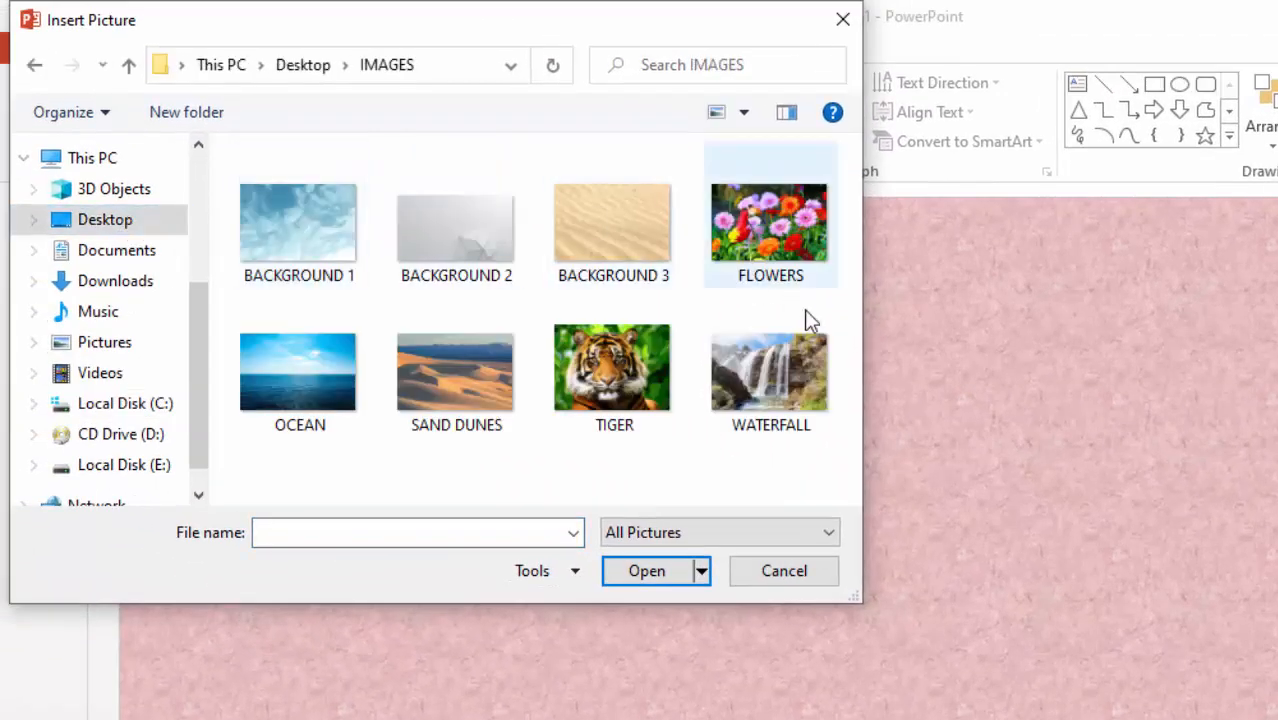
left_click(448, 233)
left_click(646, 571)
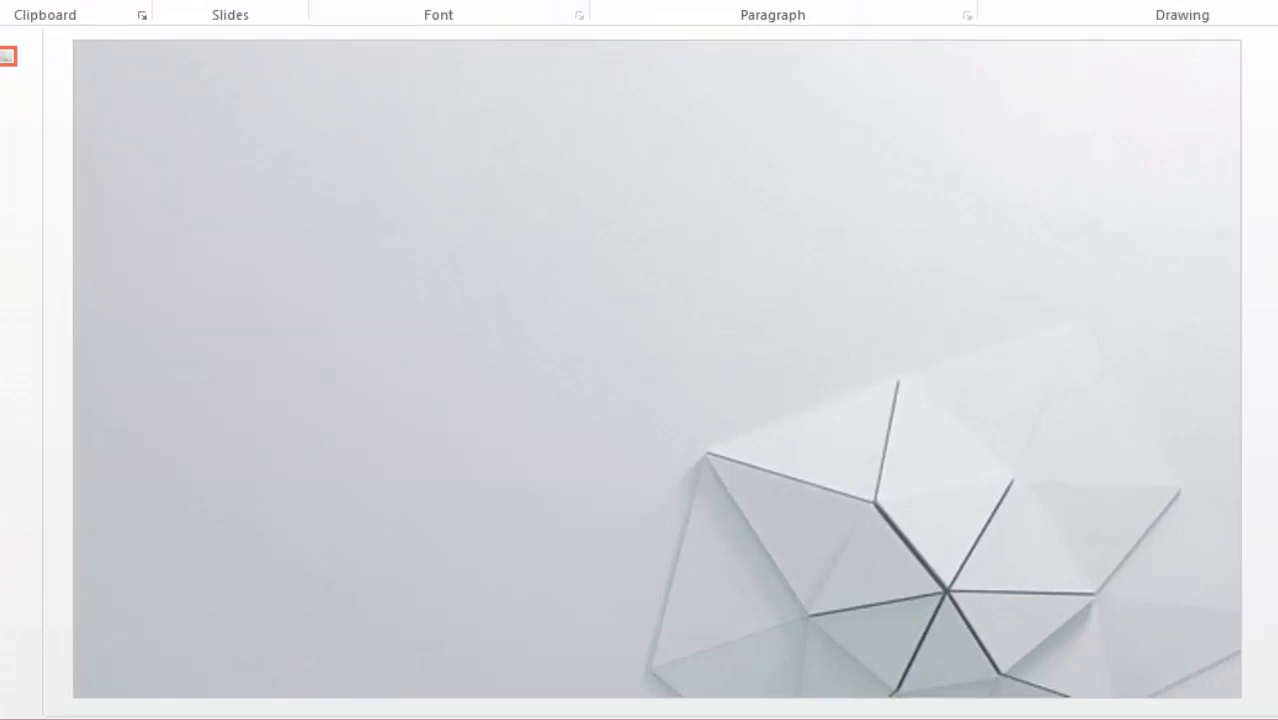
- Add a wide text box in the slide's upper left area with the text "Business Studies" and select the box
left_click(183, 6)
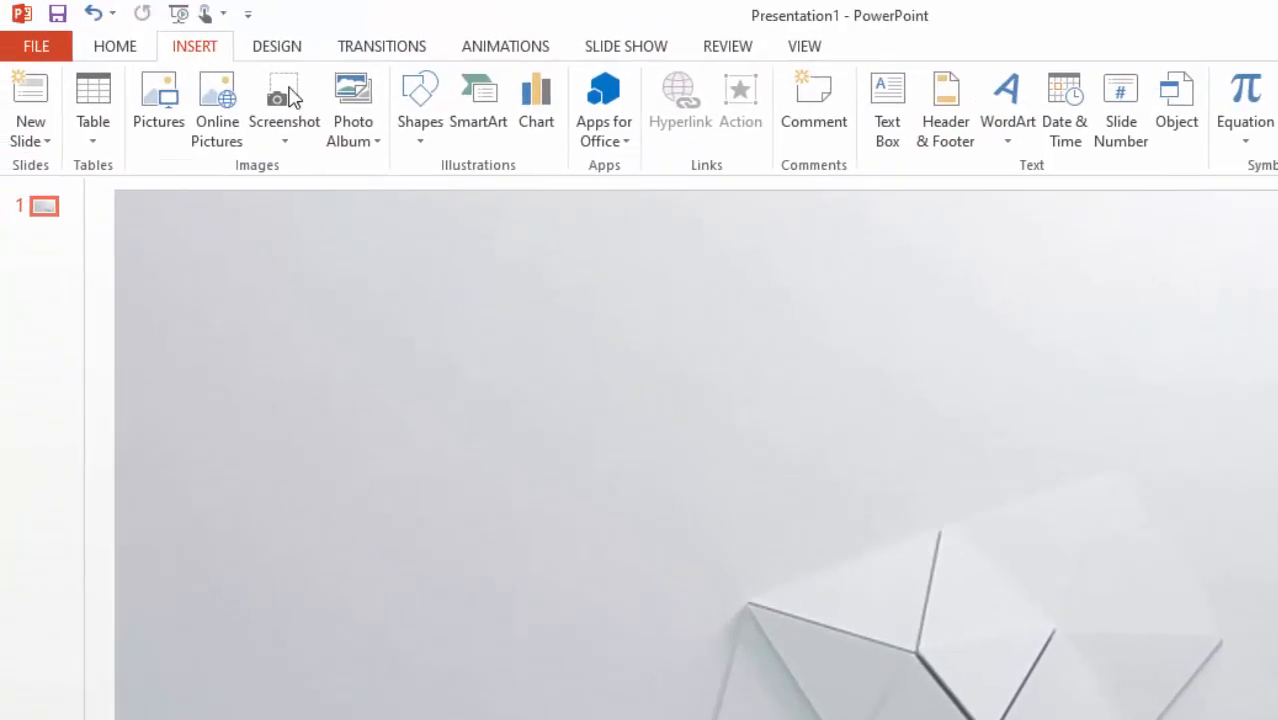
left_click(887, 128)
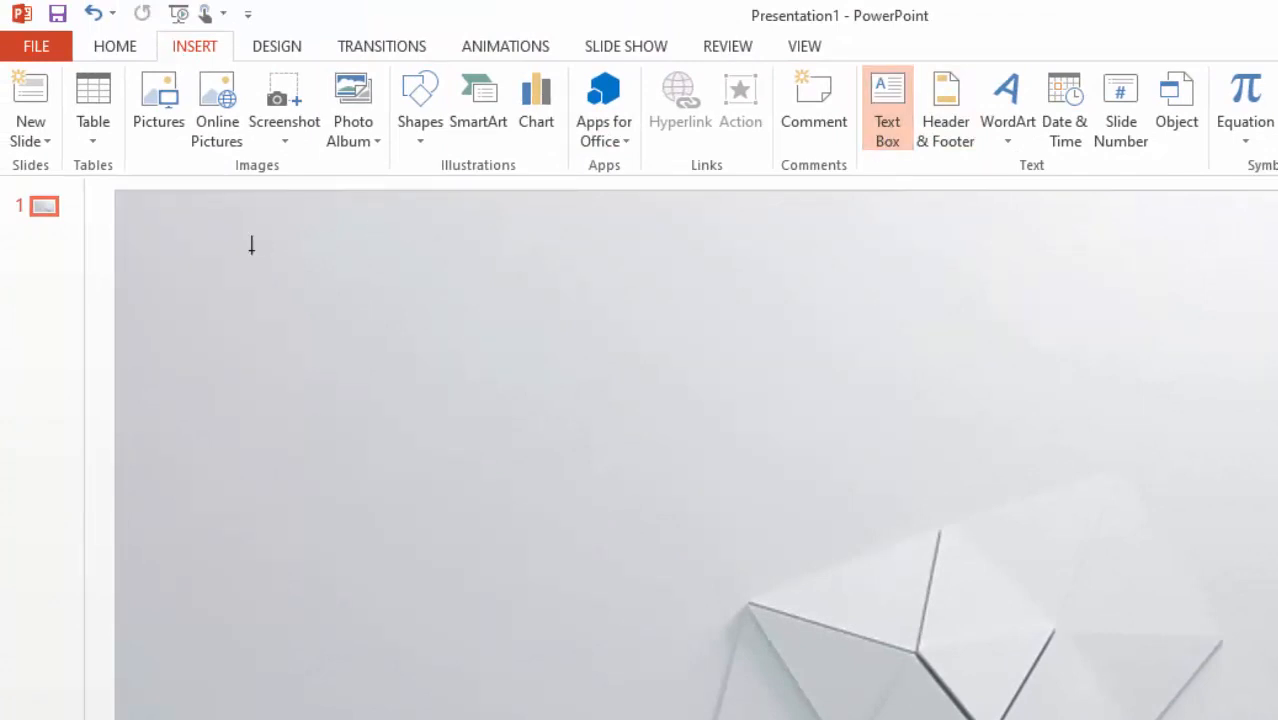
mouse_move(208, 245)
left_mouse_down()
mouse_move(633, 451)
mouse_move(933, 508)
left_mouse_up()
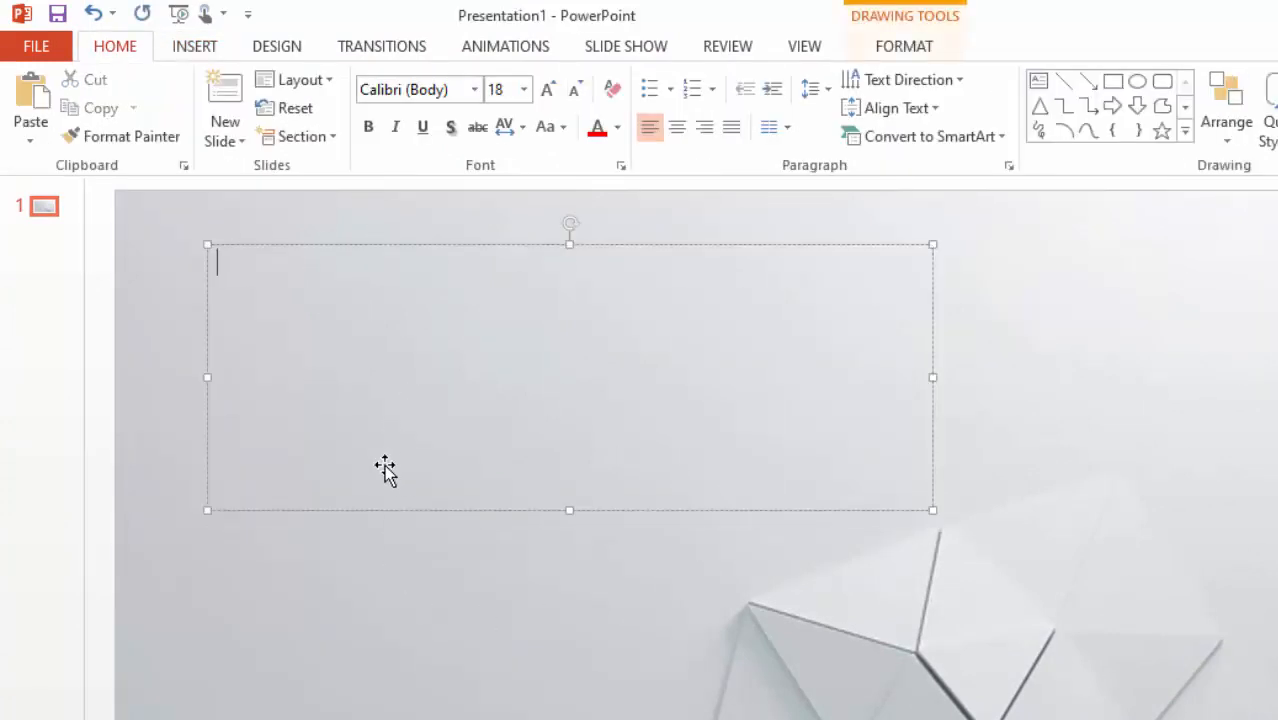
type("Business Studies")
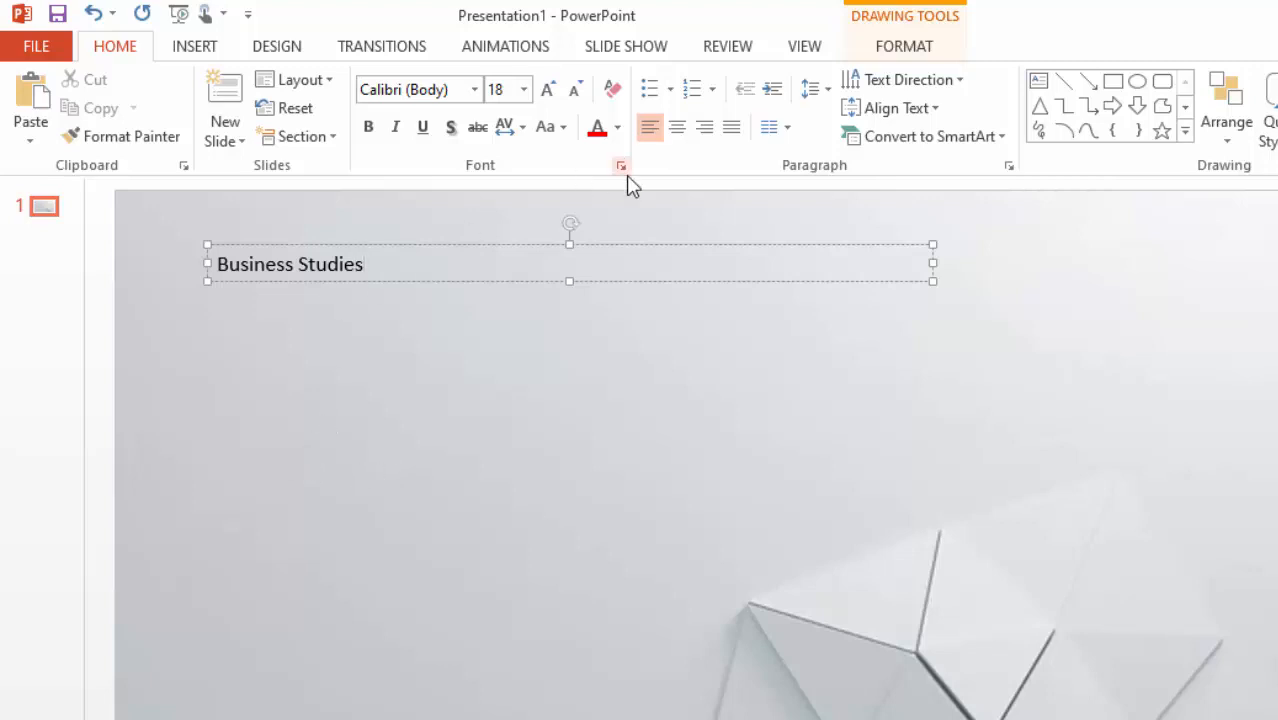
left_click(364, 265)
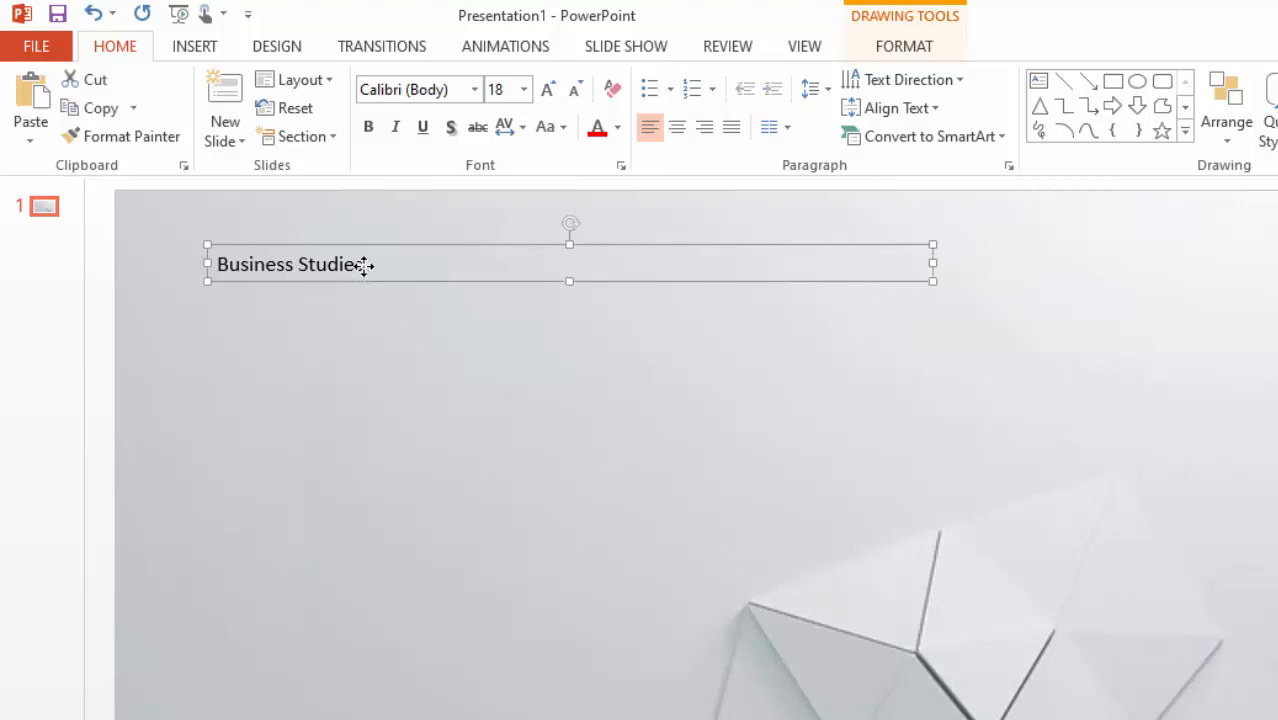